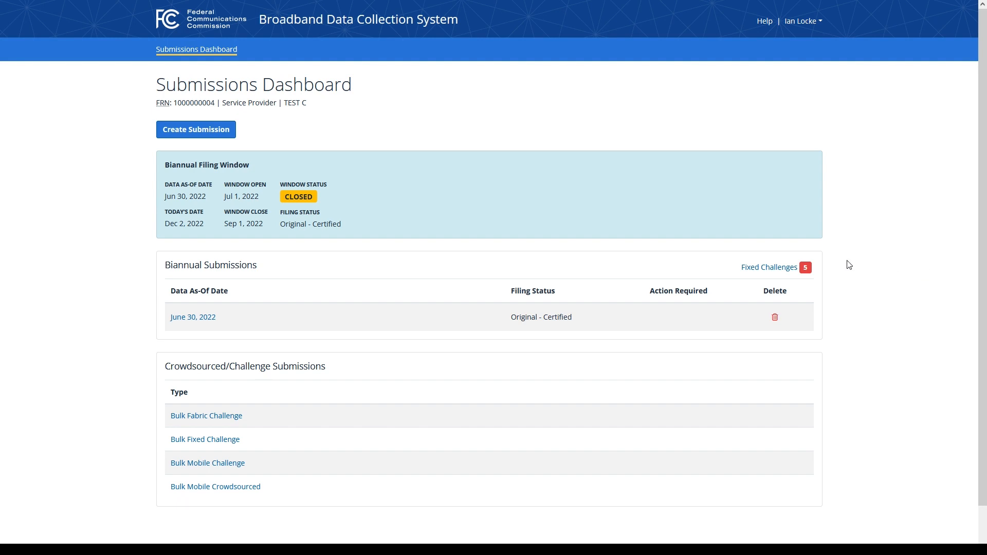
Step: Open the certified June 30, 2022 biannual submission from the Submissions Dashboard
mouse_move(807, 272)
click(202, 320)
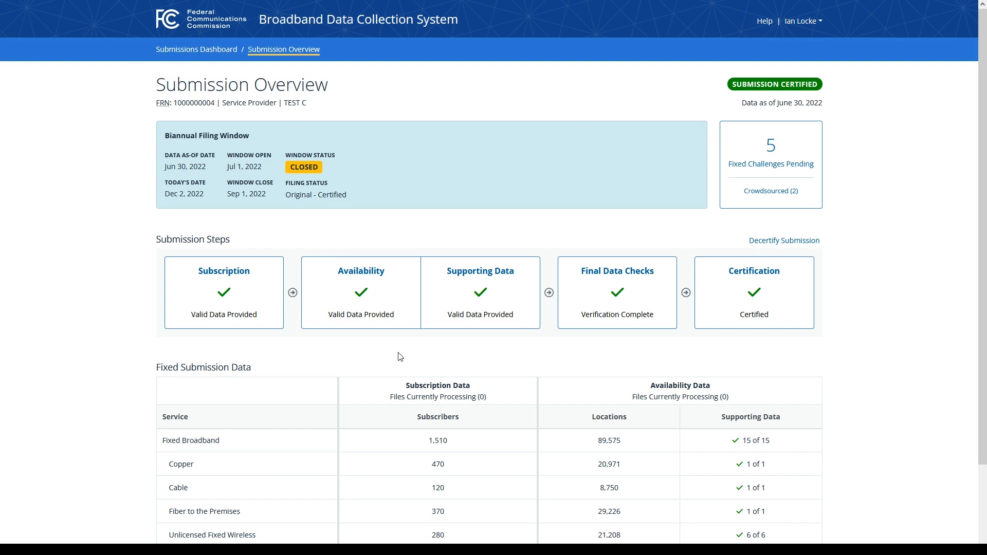
Step: Open the 5 pending fixed challenges, check the Archive list, then return to In Progress
click(805, 155)
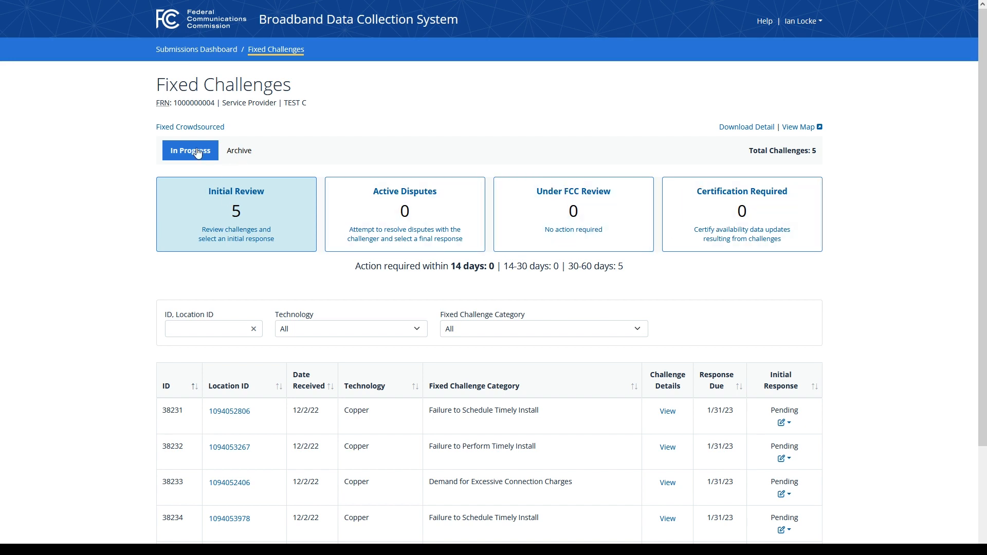
click(240, 151)
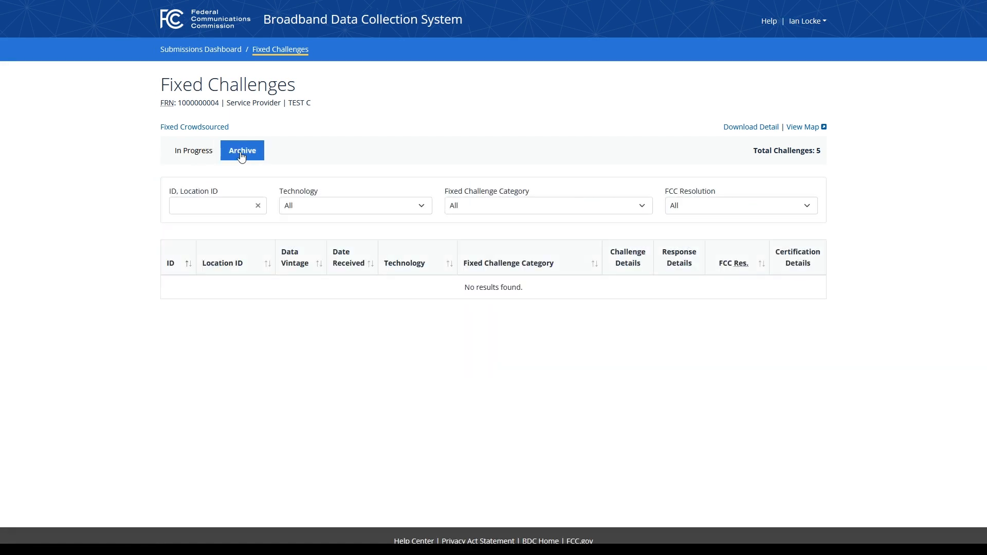
click(204, 155)
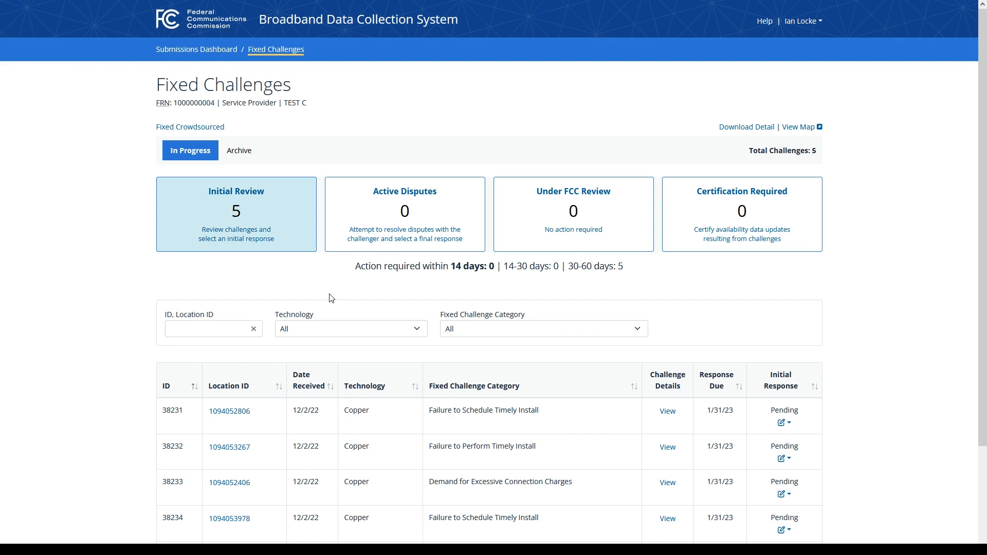
click(378, 331)
click(379, 330)
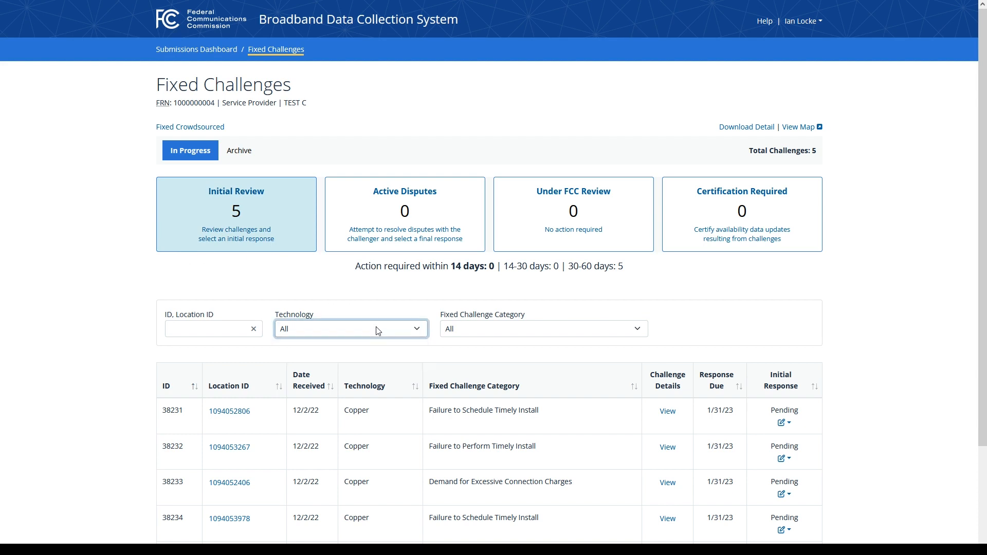
click(522, 331)
click(522, 331)
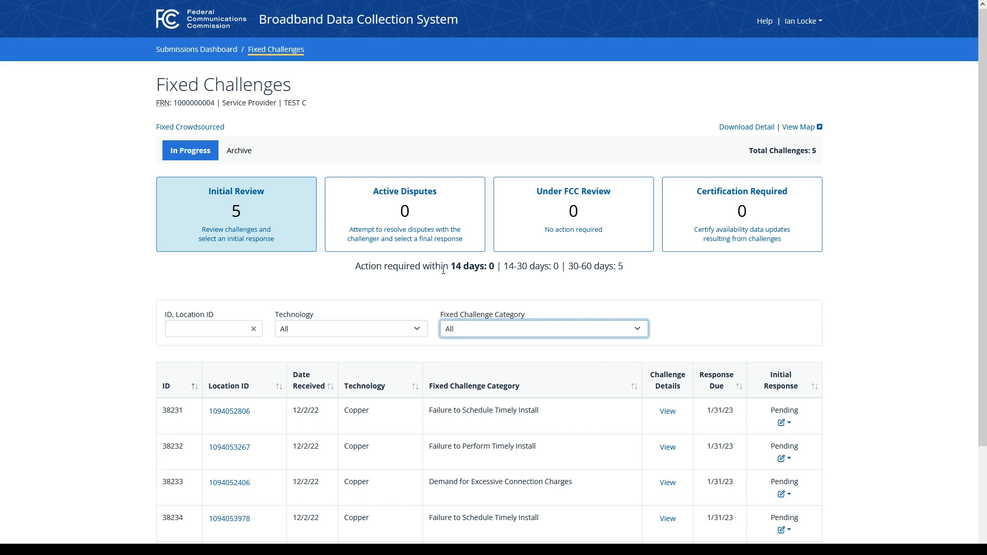
click(916, 359)
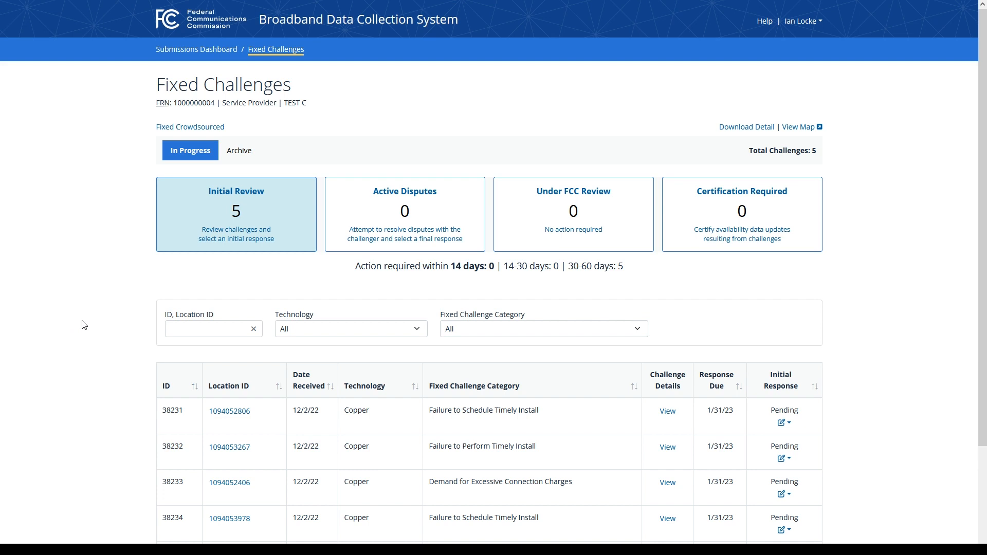
Step: Scroll down to show all five challenges through 38235 and the 'Showing 1-5 of 5' count
scroll(95, 322, down, 1)
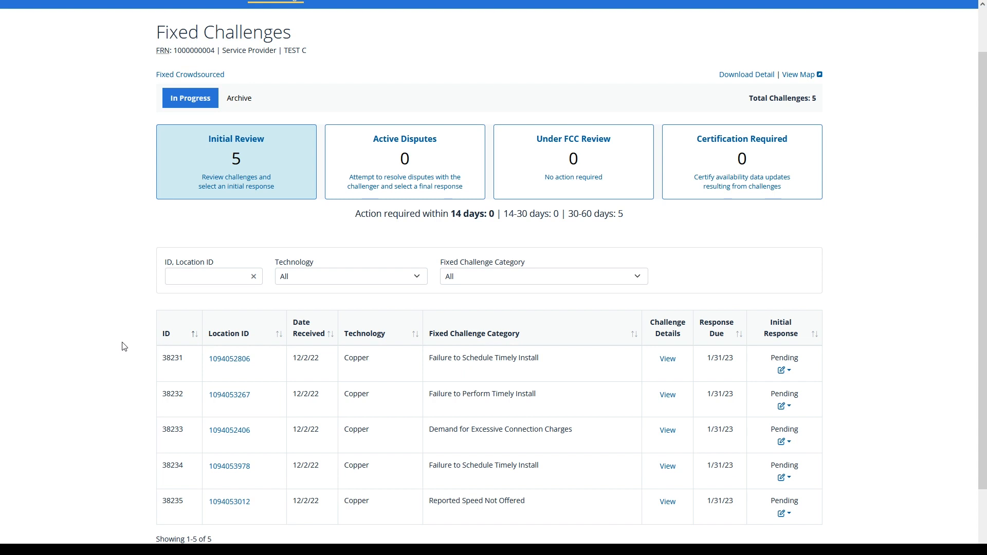
click(667, 361)
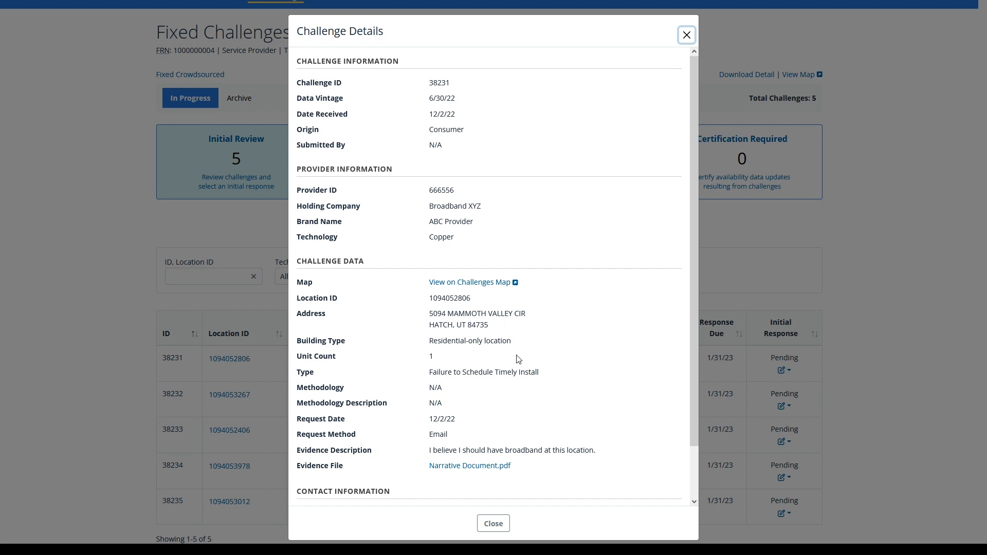
scroll(512, 360, down, 1)
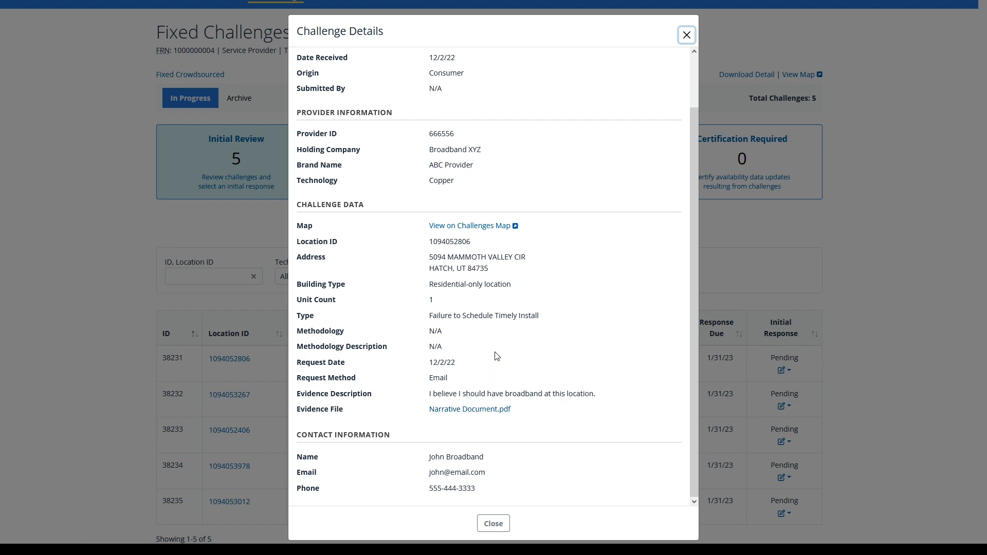
scroll(497, 357, up, 2)
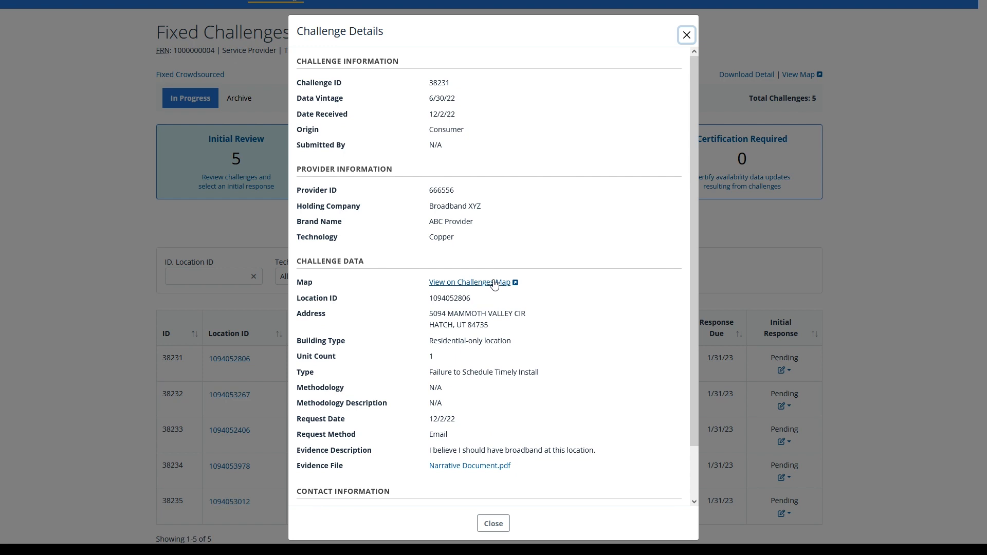
click(686, 36)
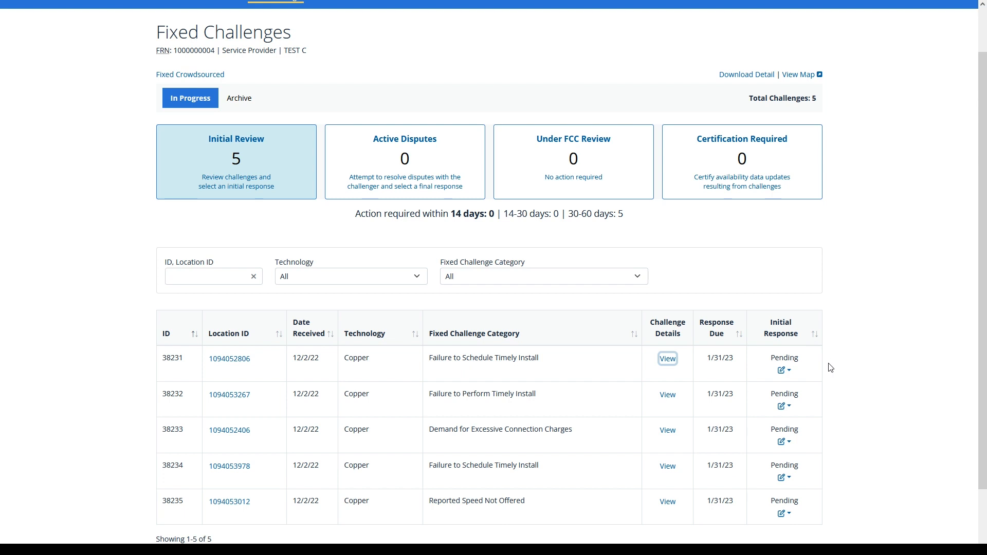
Step: Start a Concede response for challenge 38231, cancel it unsent, and bring back the Concede/Dispute choices
click(785, 370)
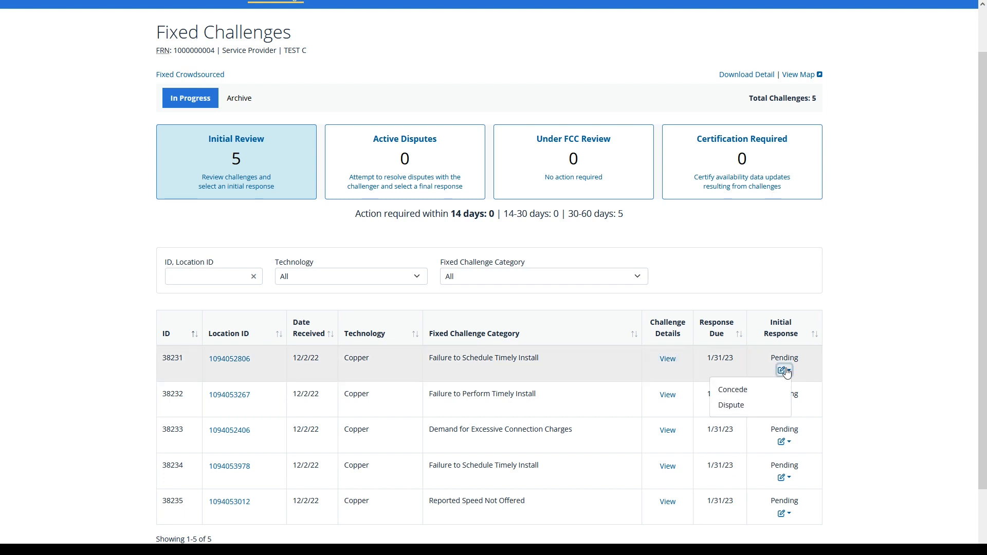
click(778, 391)
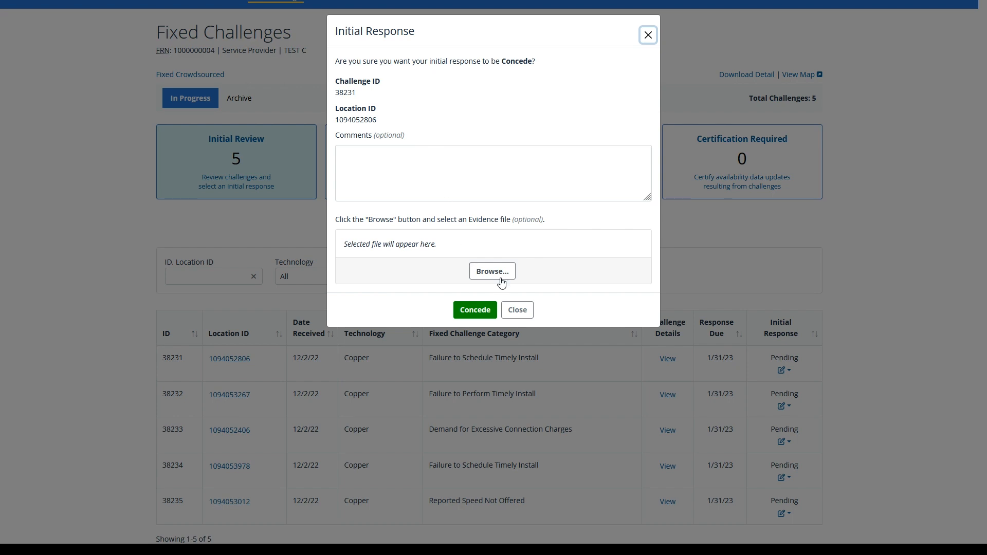
click(517, 309)
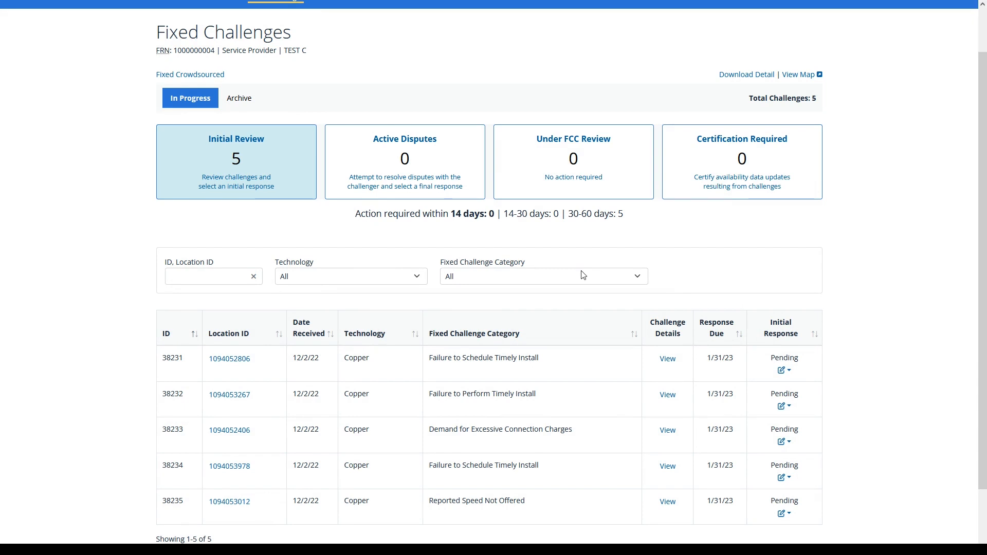
click(784, 373)
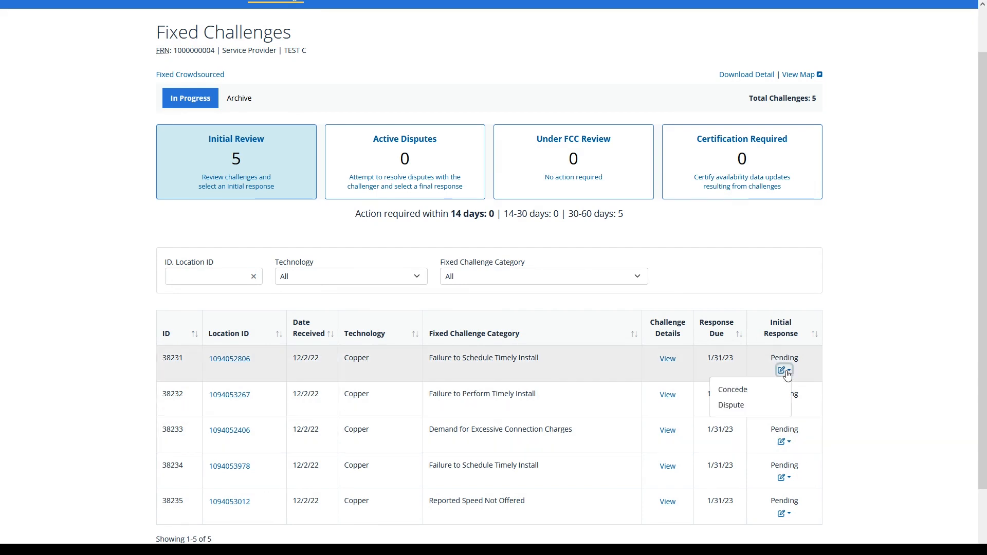
Step: Dispute challenge 38231 with Evidence File.pdf attached as evidence
click(761, 406)
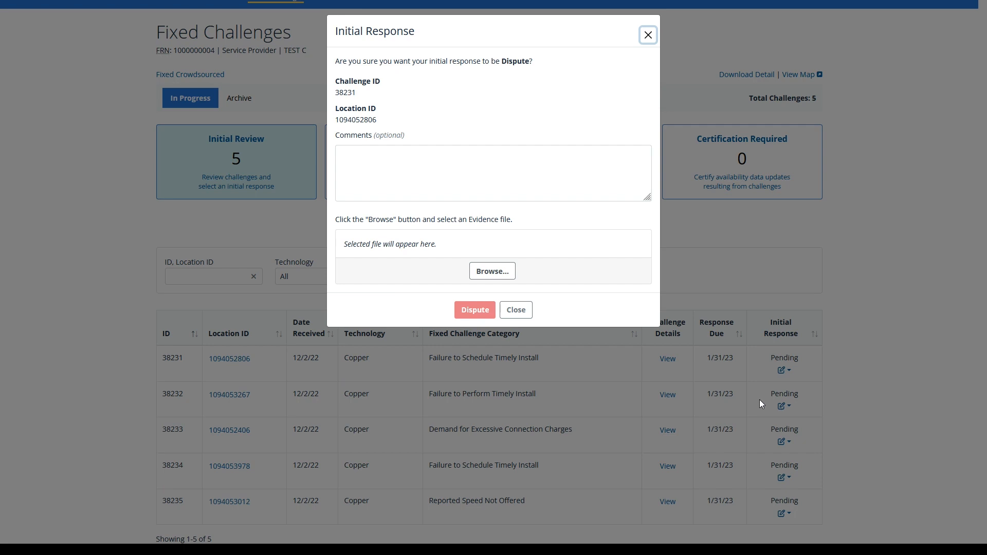
click(494, 271)
double_click(161, 77)
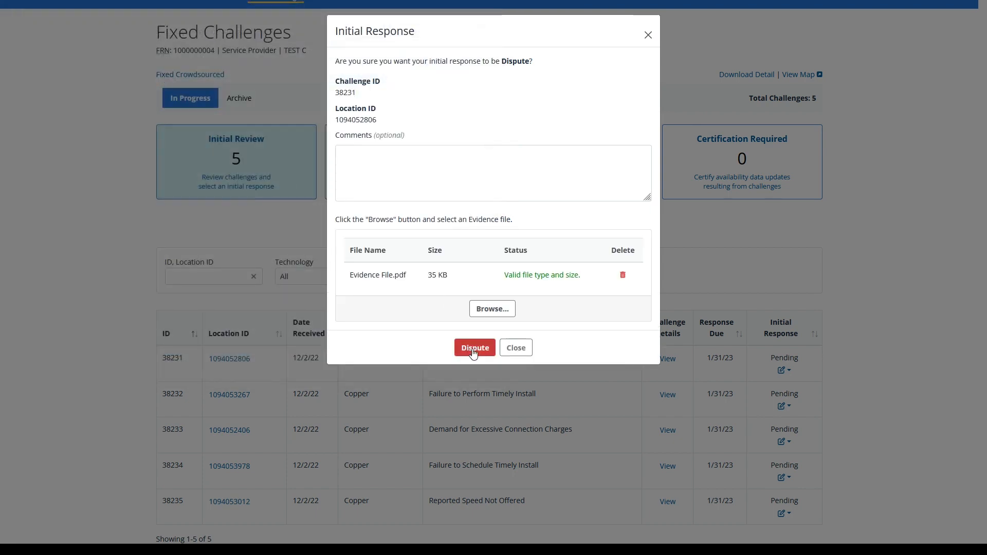
click(473, 352)
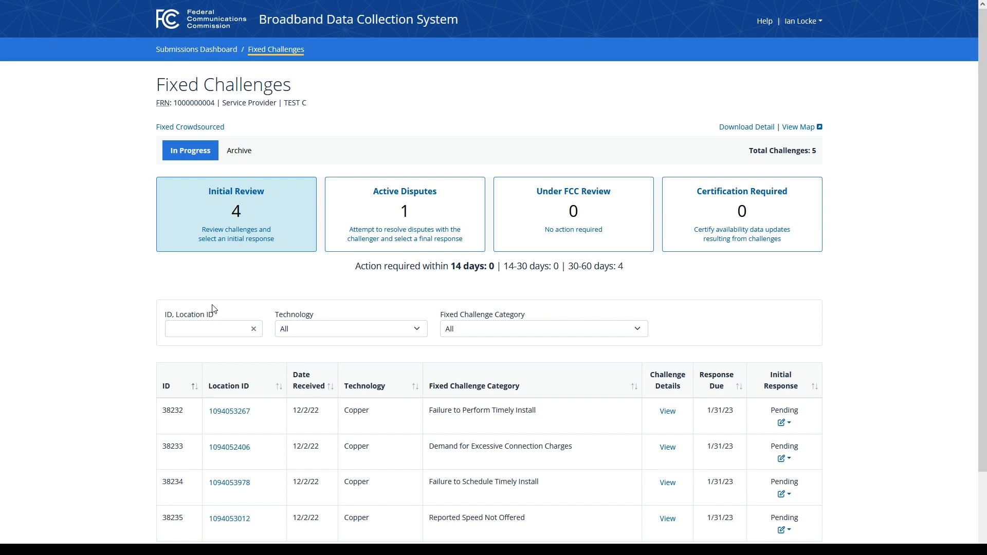
Step: Filter to Active Disputes and view challenge 38231's initial response details
click(407, 235)
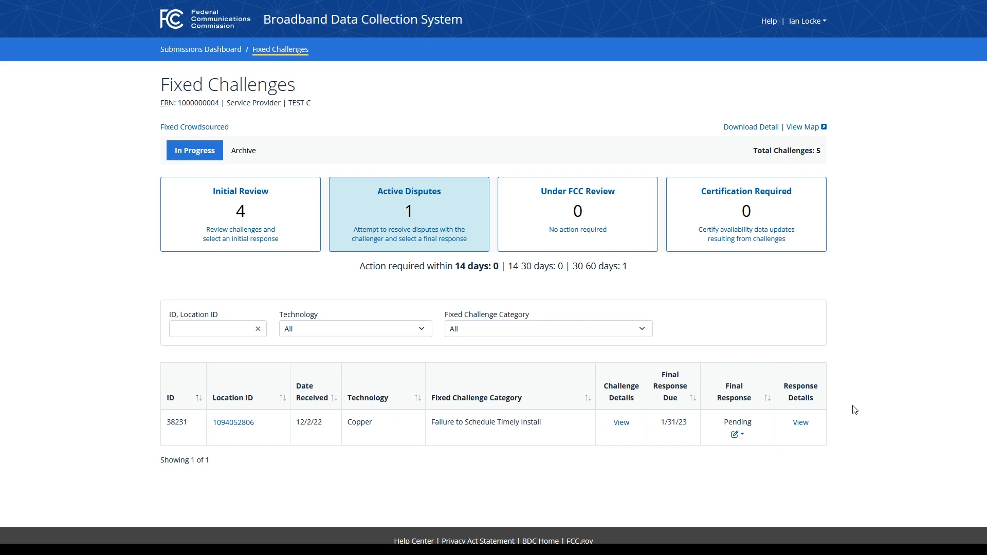
click(806, 428)
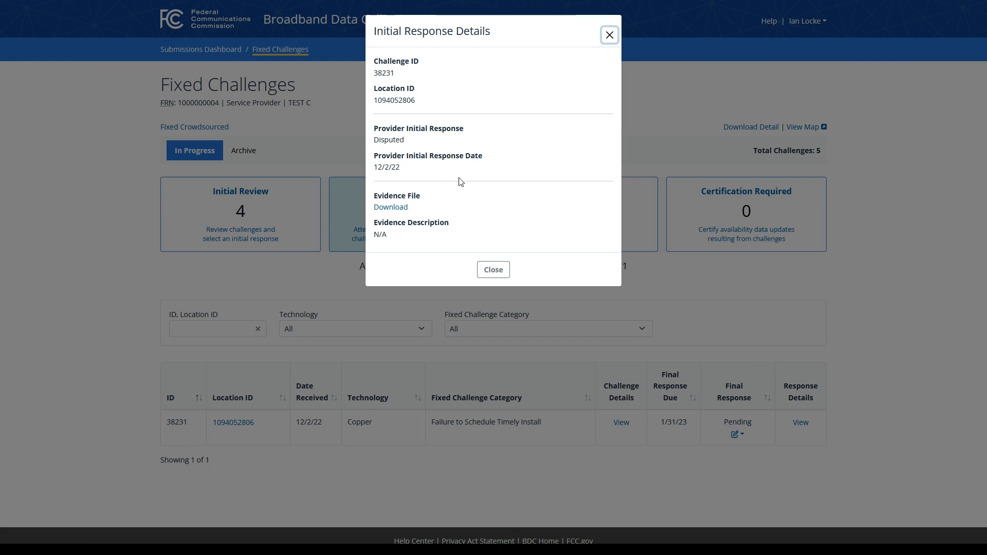
Step: Close challenge 38231's Initial Response Details, back to the Active Disputes list
click(609, 35)
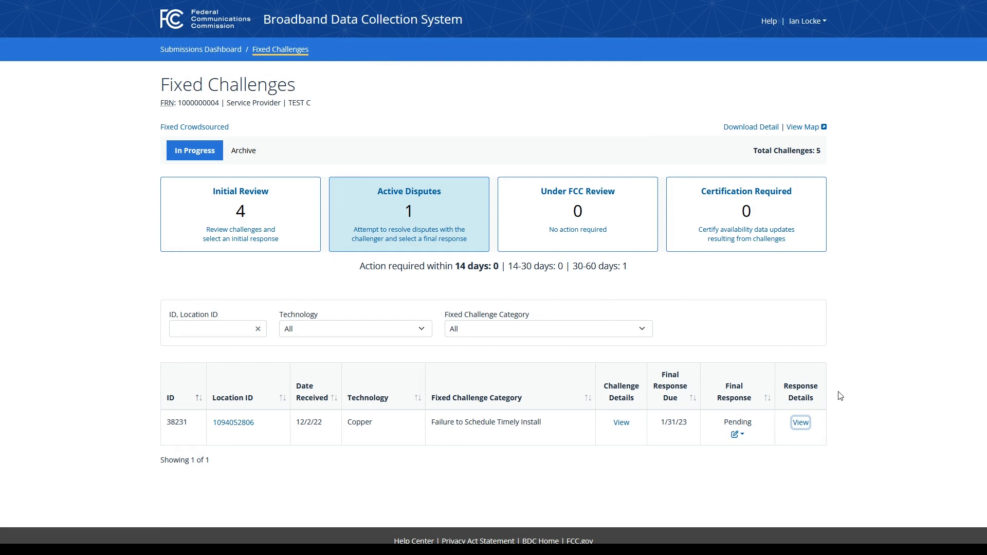
Step: Show the Resolve/Revert final response options for challenge 38231
click(738, 434)
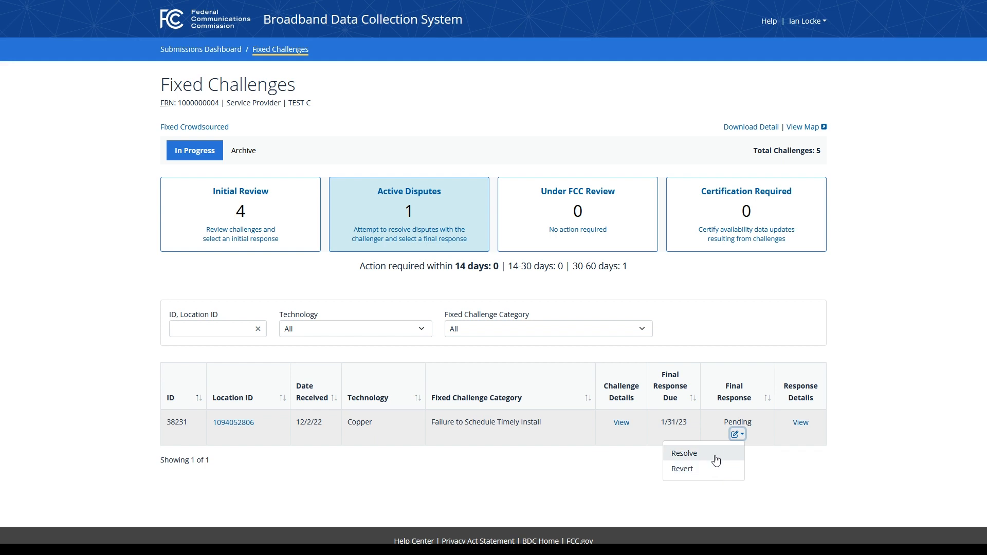
Step: Resolve challenge 38231 with 'Yes, I concede this challenge' as the final response
click(684, 453)
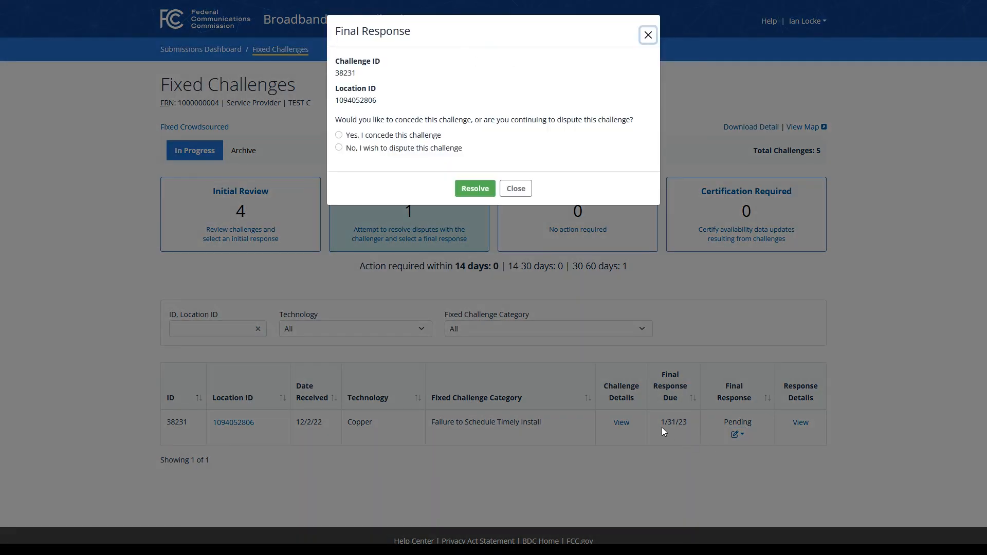
click(384, 138)
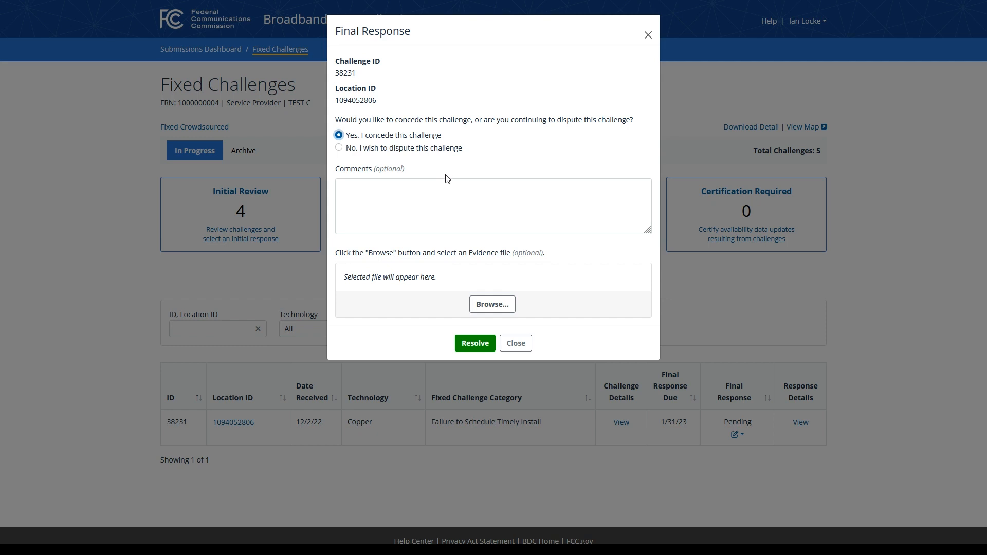
click(476, 343)
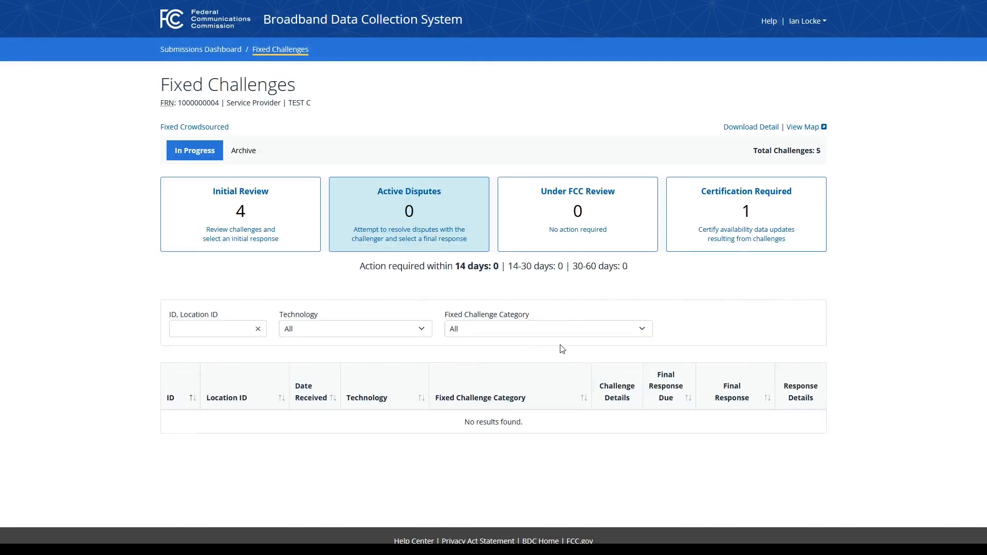
Step: Revert challenge 38231 from Certification Required back to Active Disputes
click(739, 226)
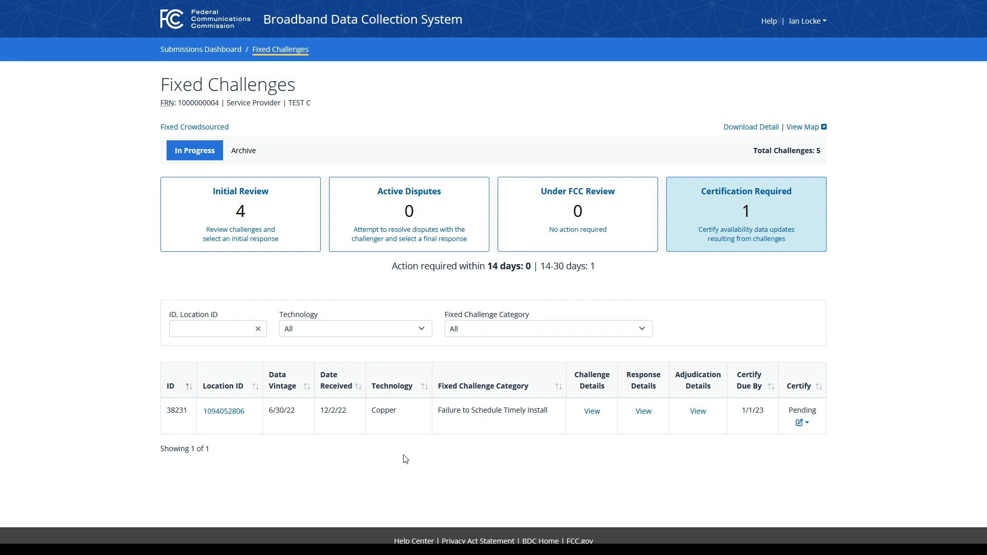
click(802, 423)
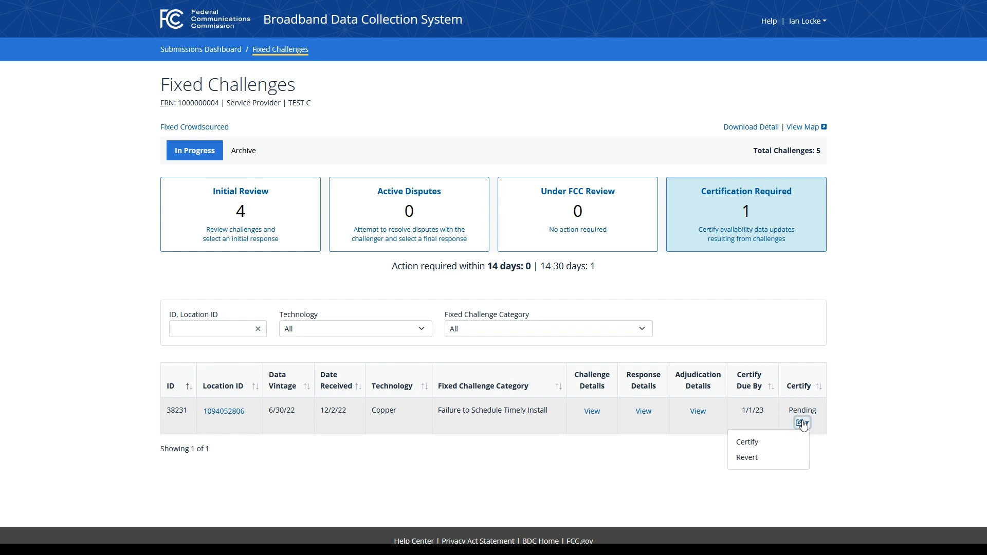
click(785, 457)
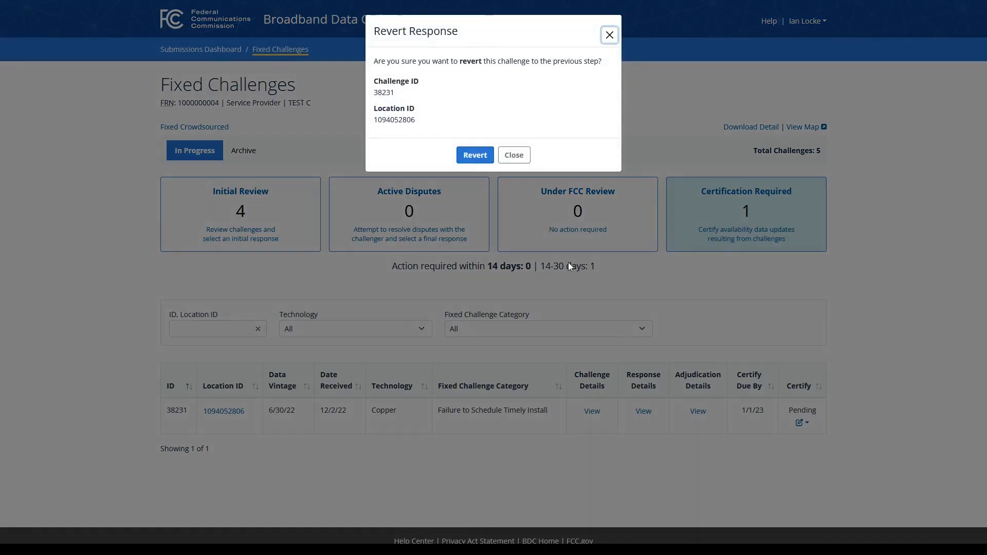
click(465, 156)
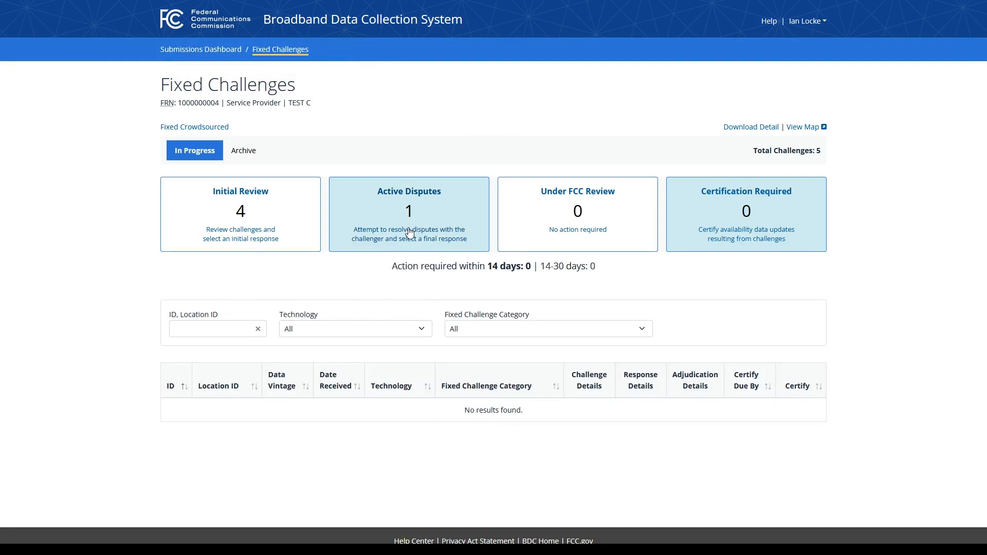
Step: From Active Disputes, resolve challenge 38231 as disputed for weather or natural causes, with the challenger disagreeing
click(410, 233)
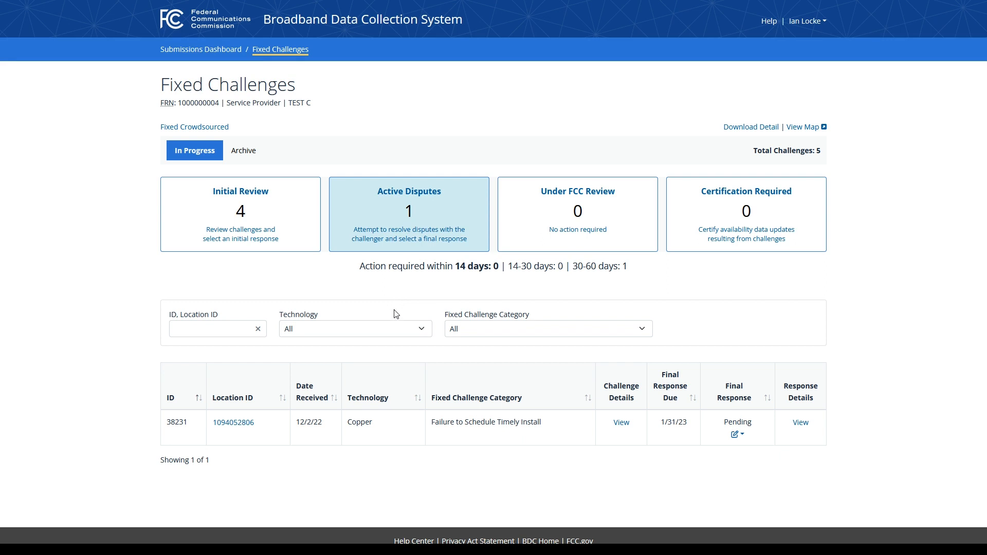
click(740, 436)
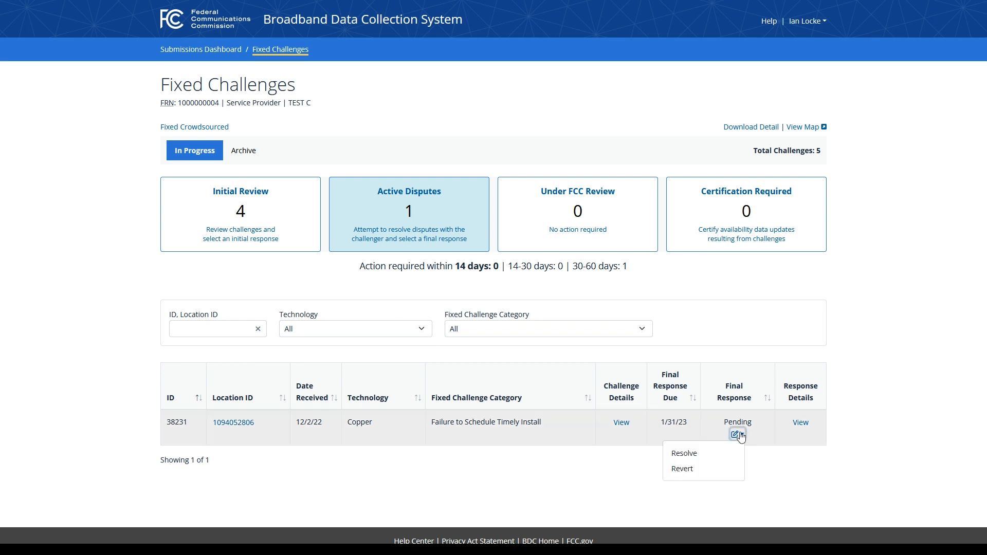
click(727, 454)
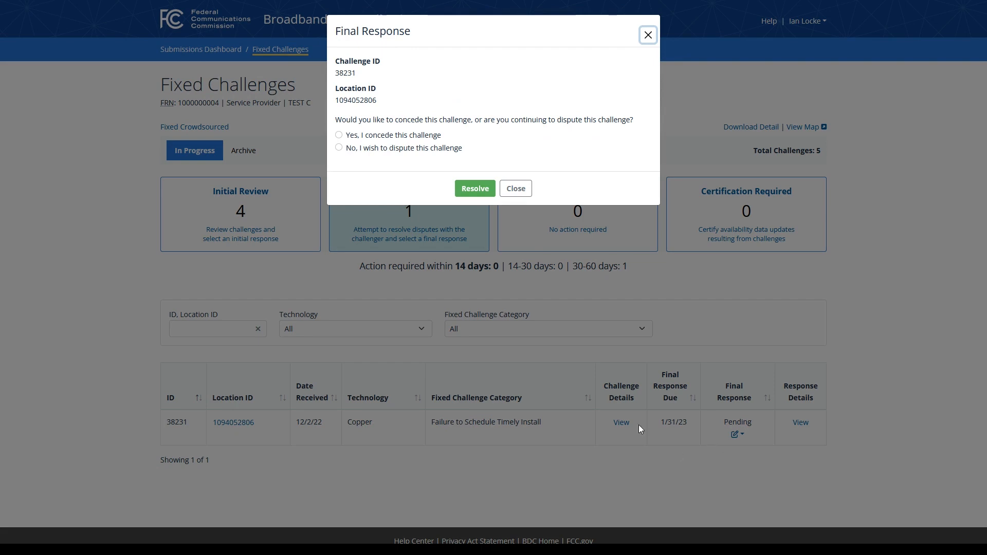
click(394, 149)
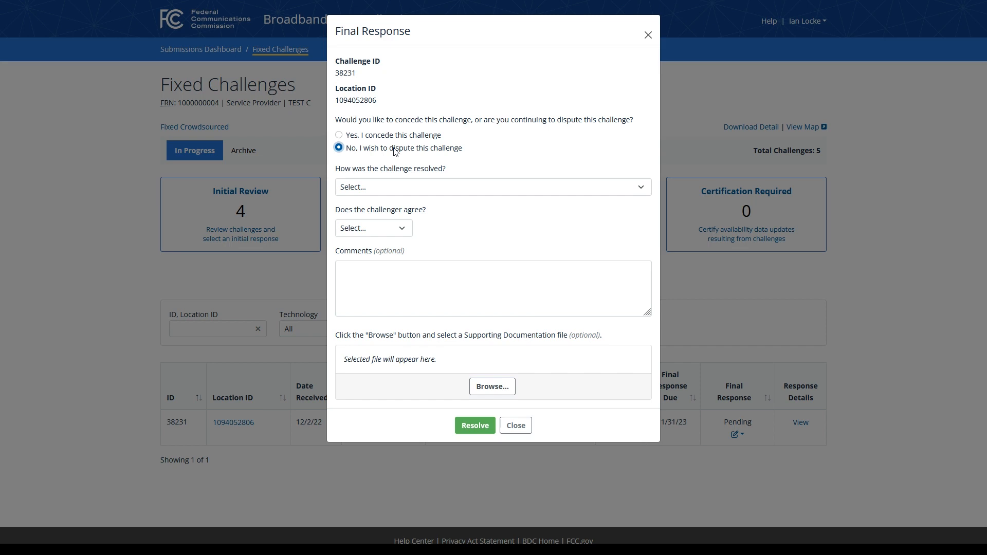
click(425, 188)
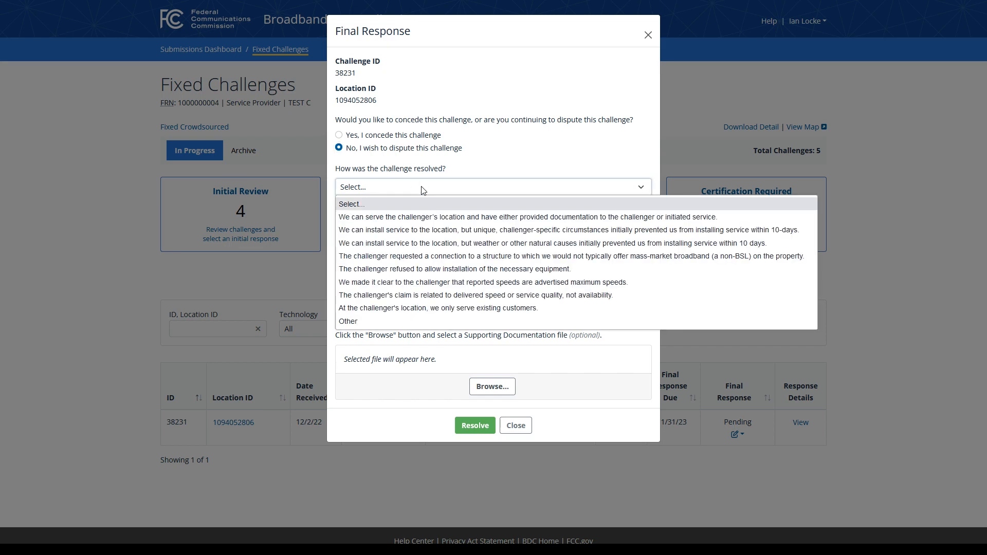
click(417, 249)
click(404, 229)
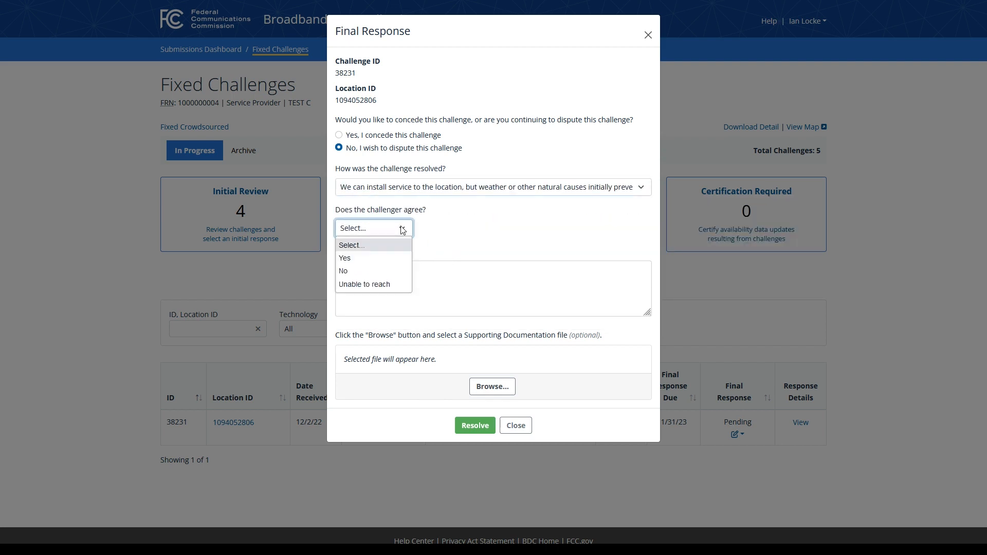
click(379, 274)
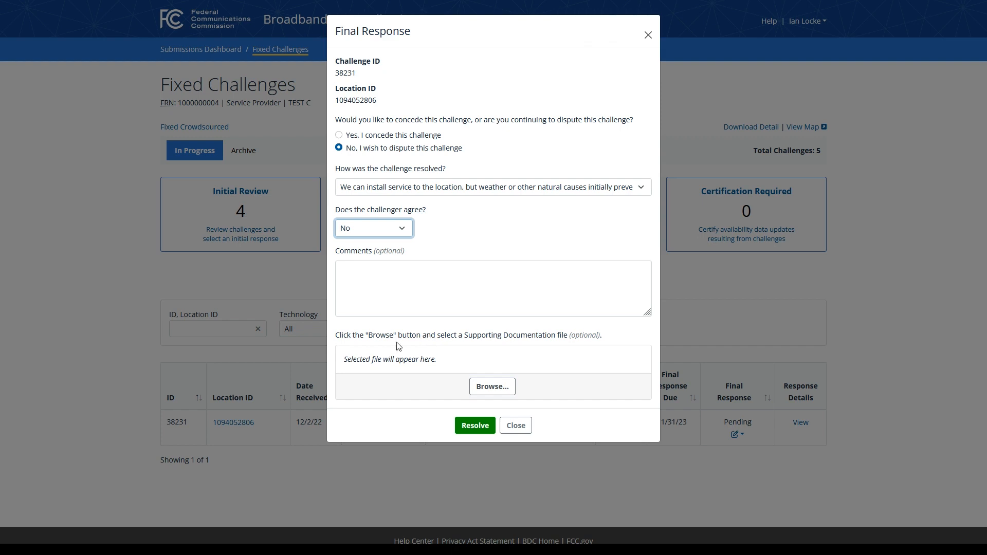
click(464, 426)
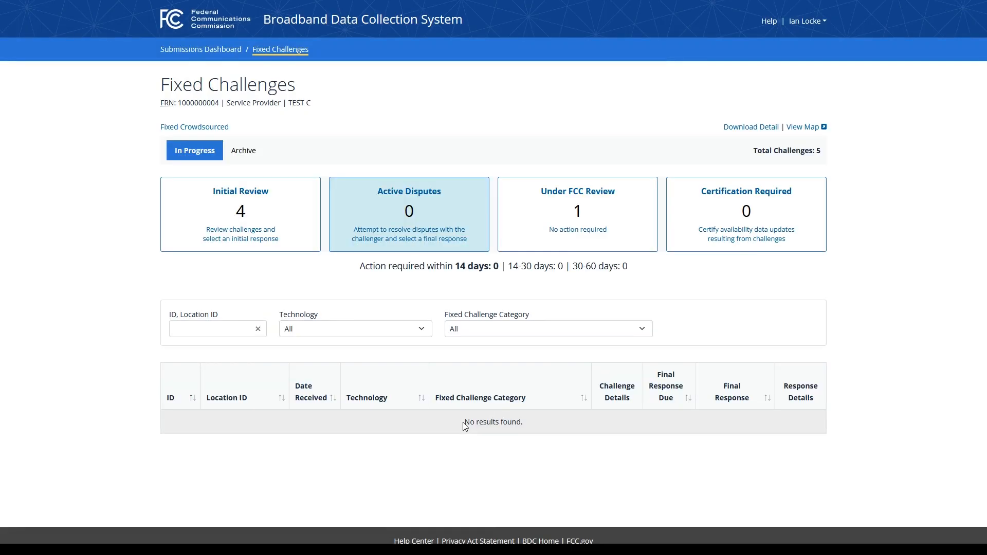
Step: Filter the challenge table to Under FCC Review, showing 38231 resolved with adjudication pending
click(587, 245)
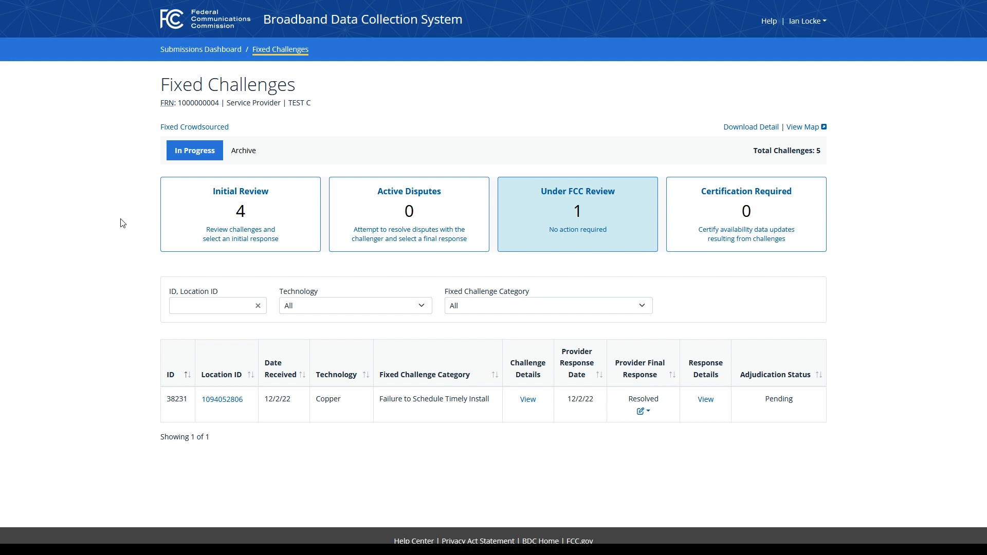
Step: Reload the page and filter to Certification Required, where challenge 38231 now appears
key(F5)
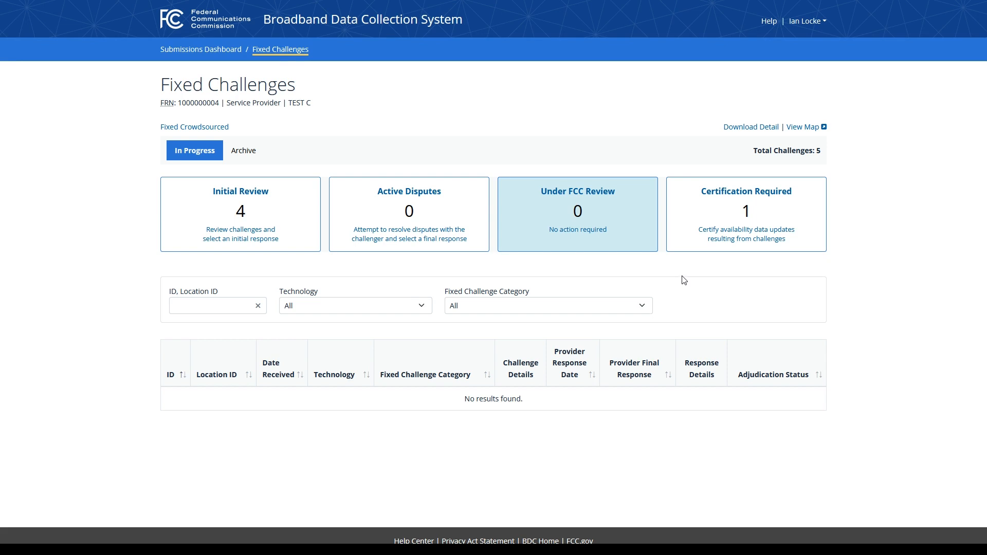
click(740, 241)
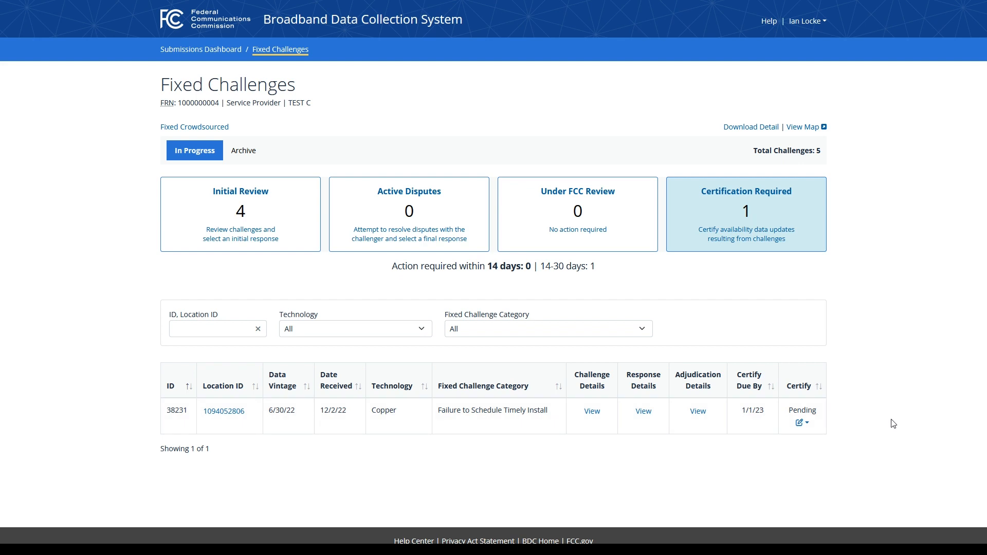
click(643, 412)
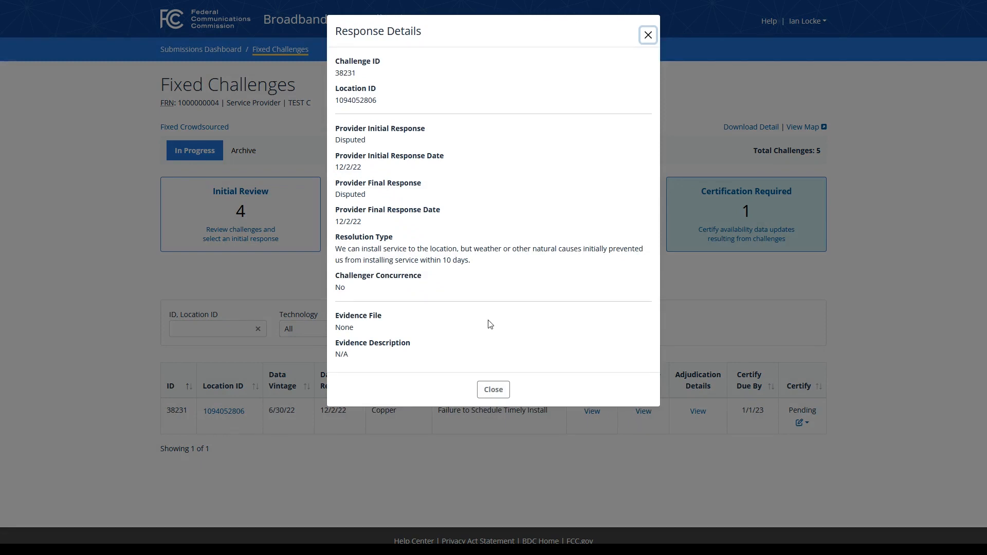
click(647, 35)
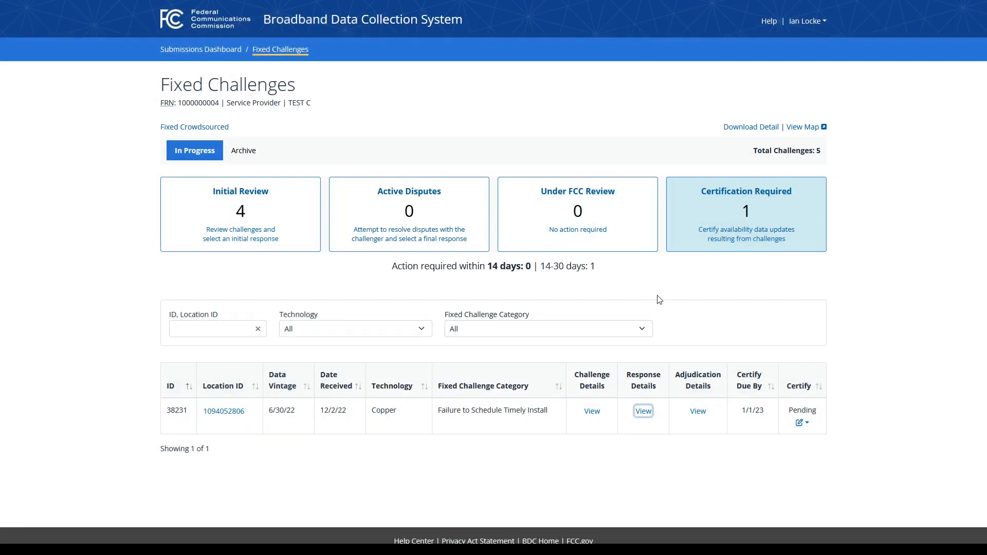
Step: View and then close the adjudication details for challenge 38231
click(697, 414)
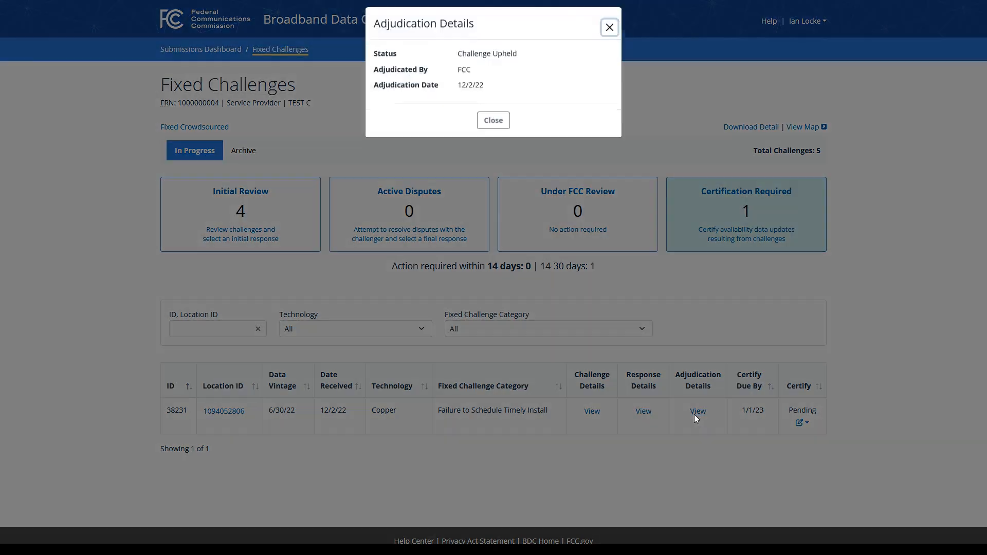
click(610, 35)
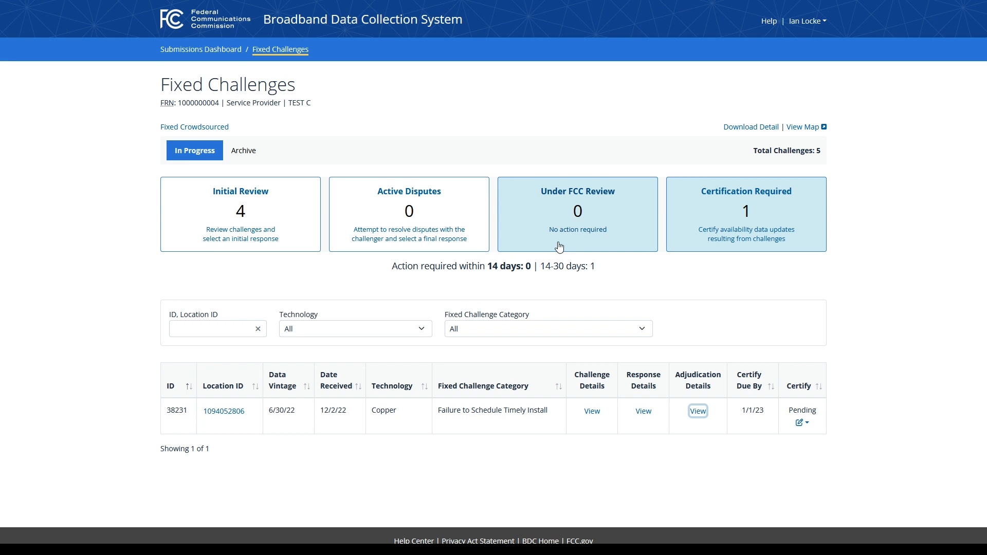
Step: Start certifying challenge 38231 and choose to update the record
click(804, 425)
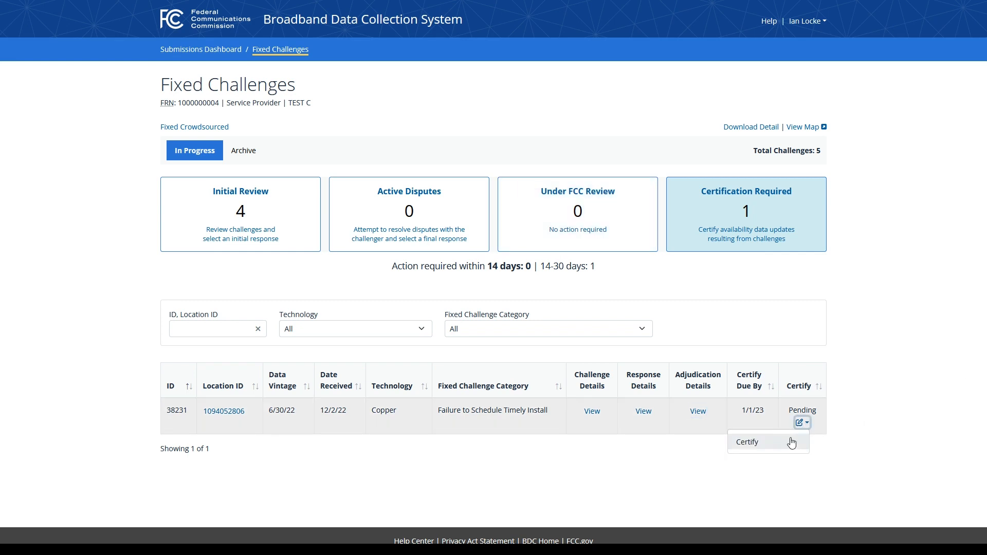
click(792, 443)
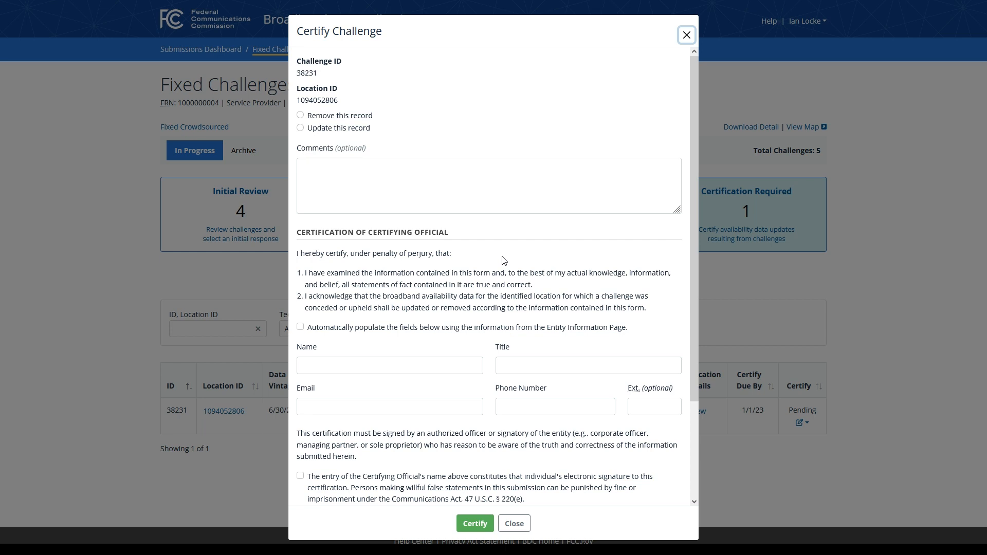
click(356, 118)
click(352, 131)
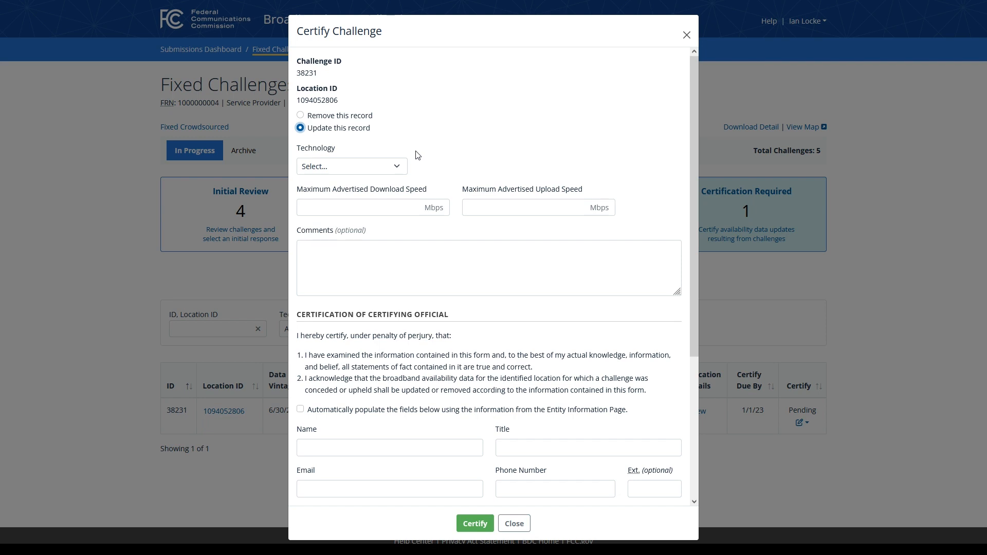
Step: Set the technology to Copper with 25 Mbps download and 3 Mbps upload
click(400, 171)
click(377, 205)
click(376, 211)
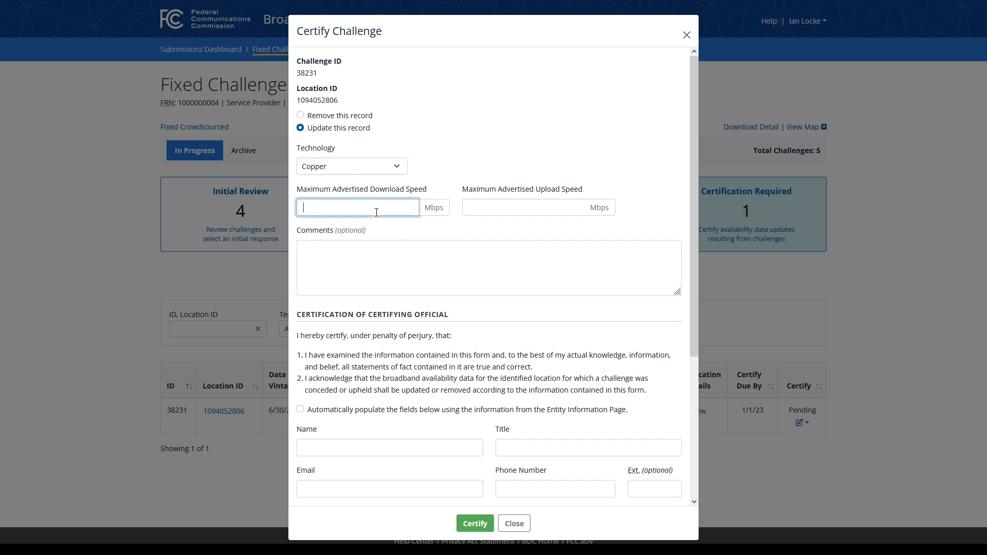
text(25)
click(575, 209)
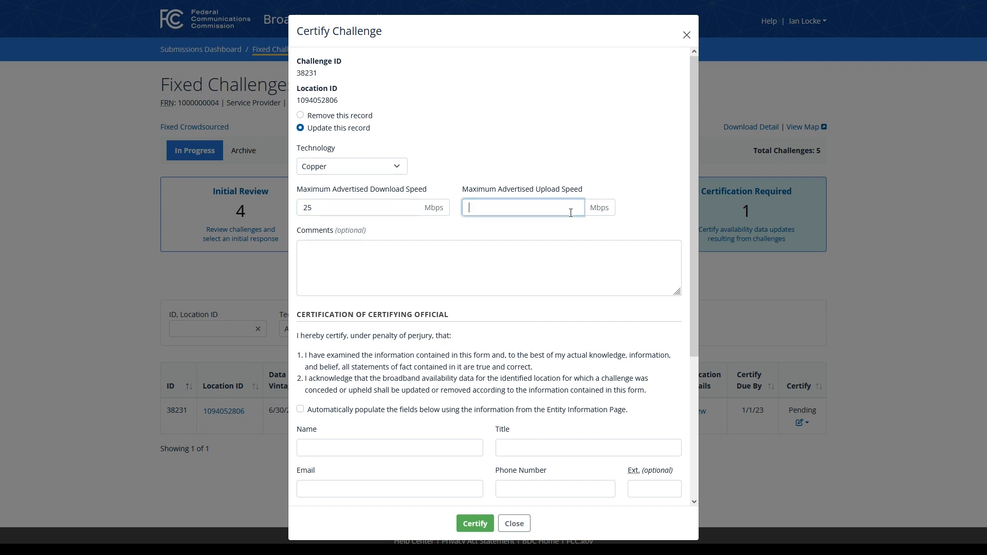
text(3)
Step: Auto-fill the certifying official's details, accept the electronic signature, and certify challenge 38231
click(389, 410)
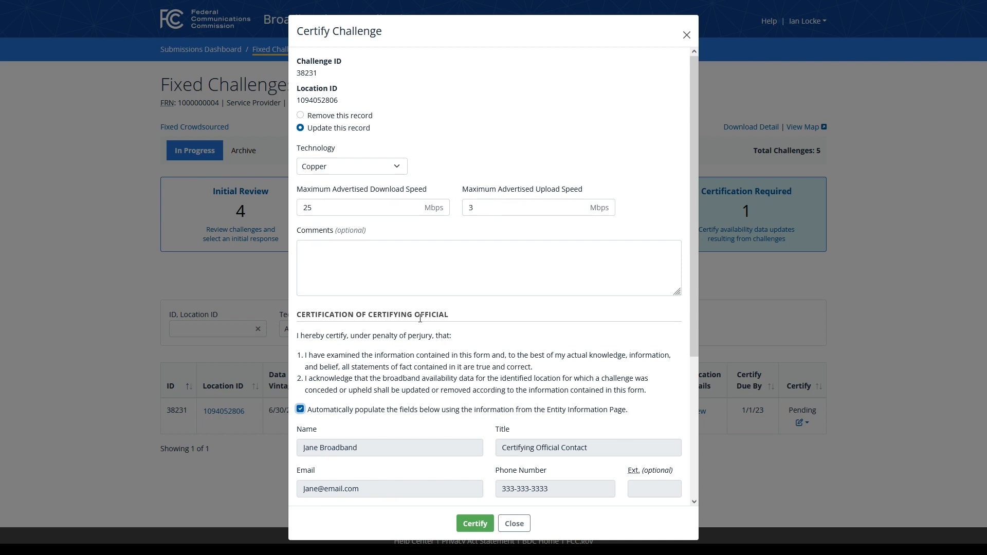
scroll(420, 318, down, 4)
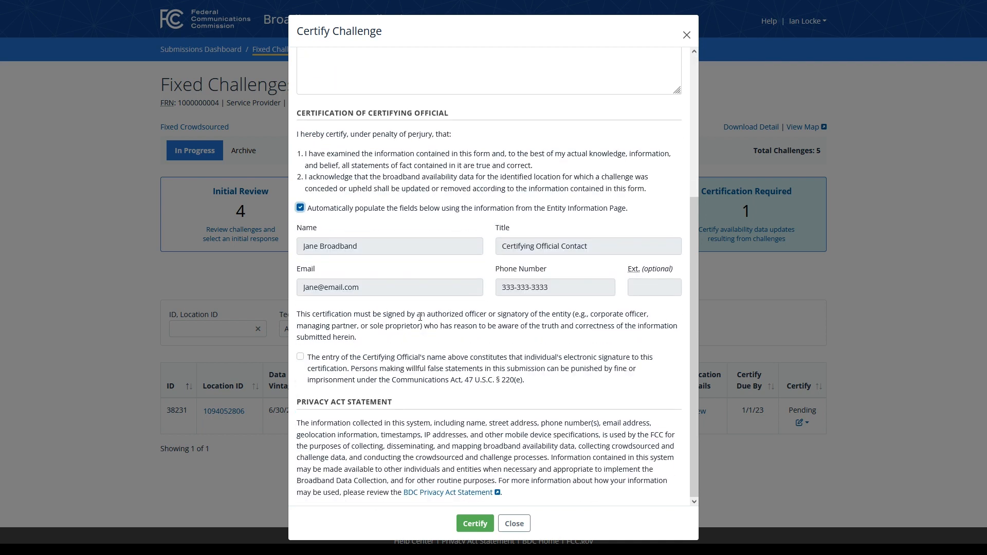
click(357, 362)
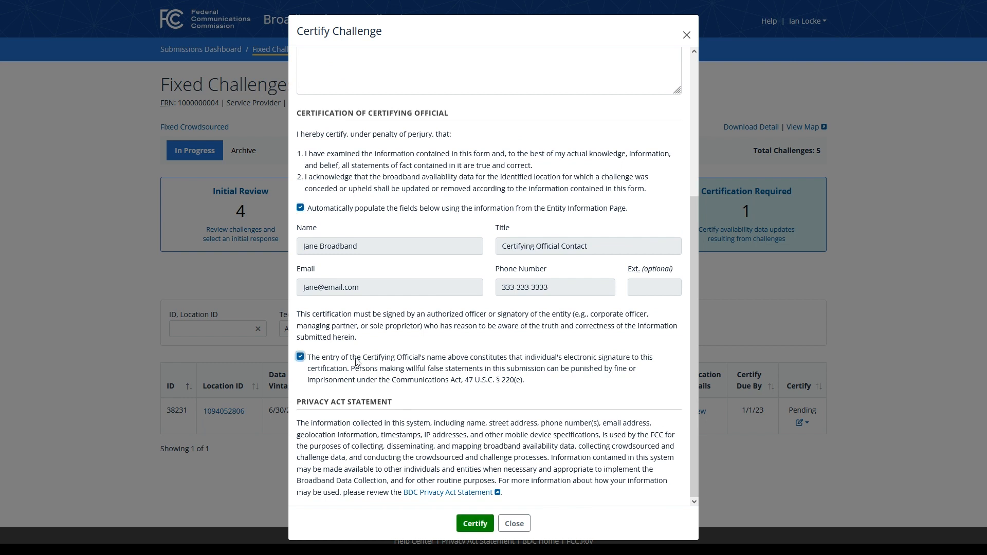
click(475, 524)
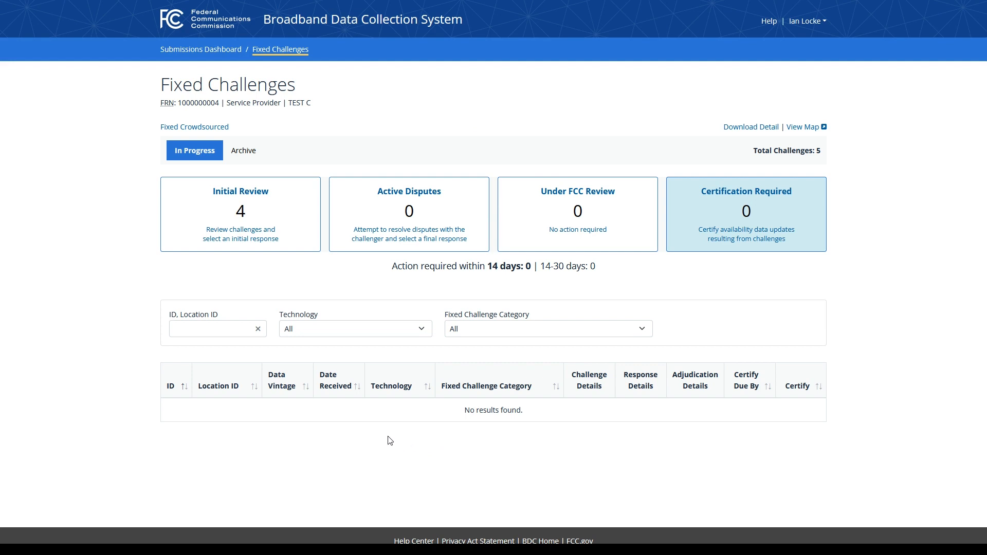
Step: Switch to the Archive tab, where challenge 38231 is listed as Upheld
click(249, 156)
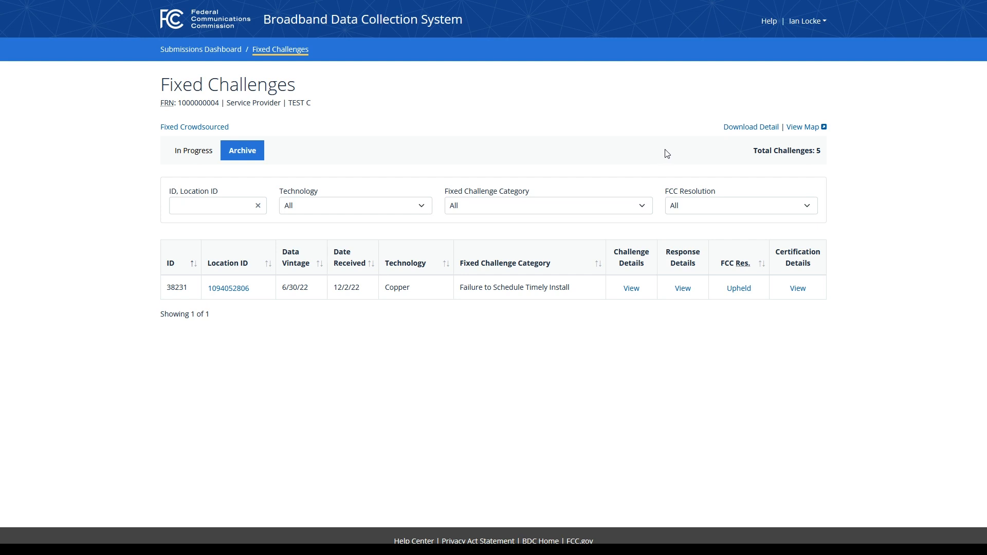
Step: Open the review map, pan around the five challenges, and toggle Failure to Schedule Timely Install off and on
click(816, 131)
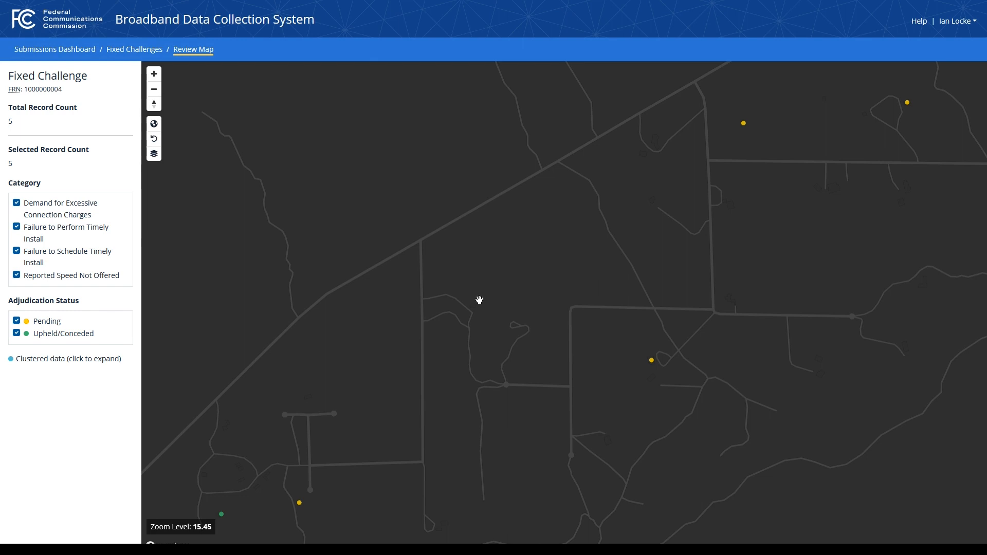
drag(414, 308, 558, 271)
drag(585, 343, 480, 298)
scroll(442, 291, down, 1)
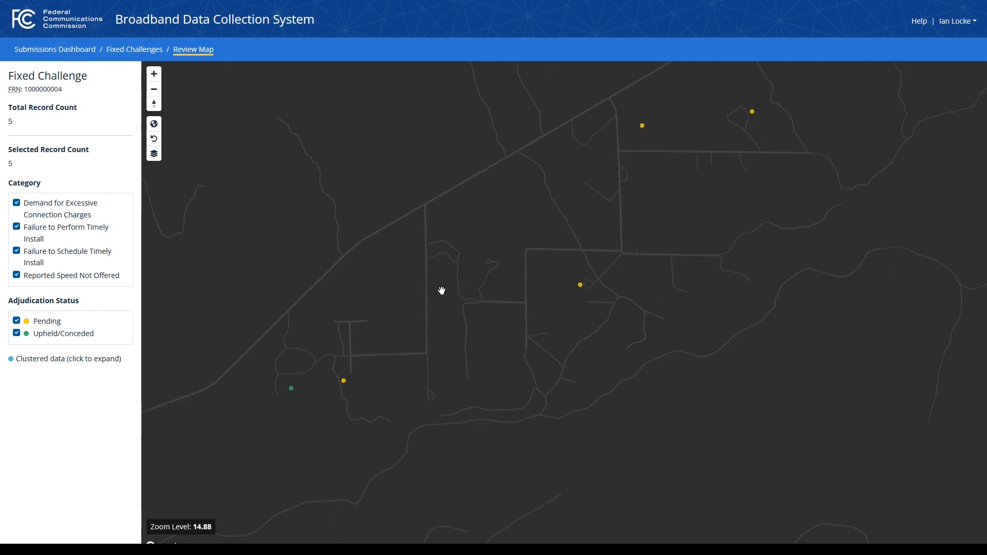
click(18, 252)
click(18, 252)
drag(335, 202, 356, 236)
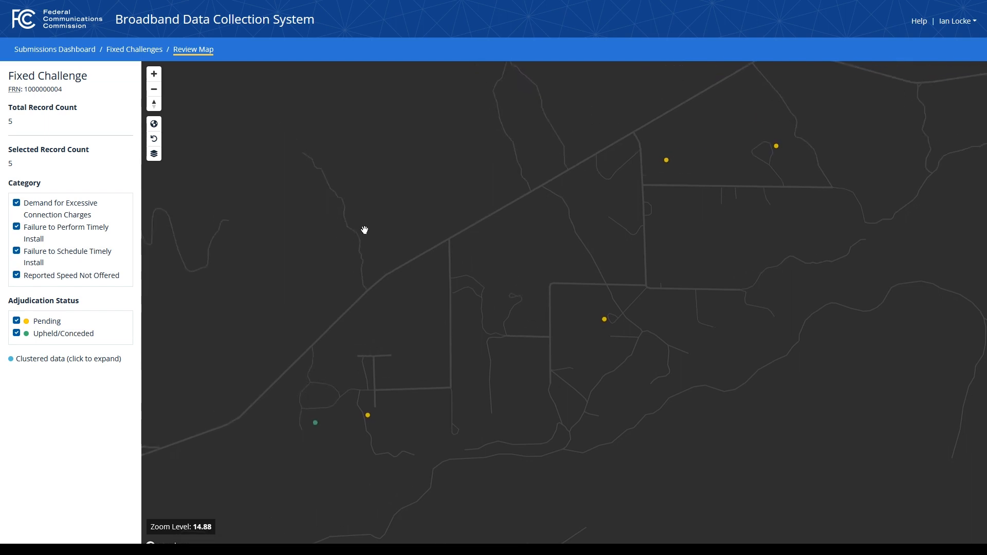
Step: Try the Streets (Light) and Satellite base maps, then return to Streets (Dark)
click(157, 158)
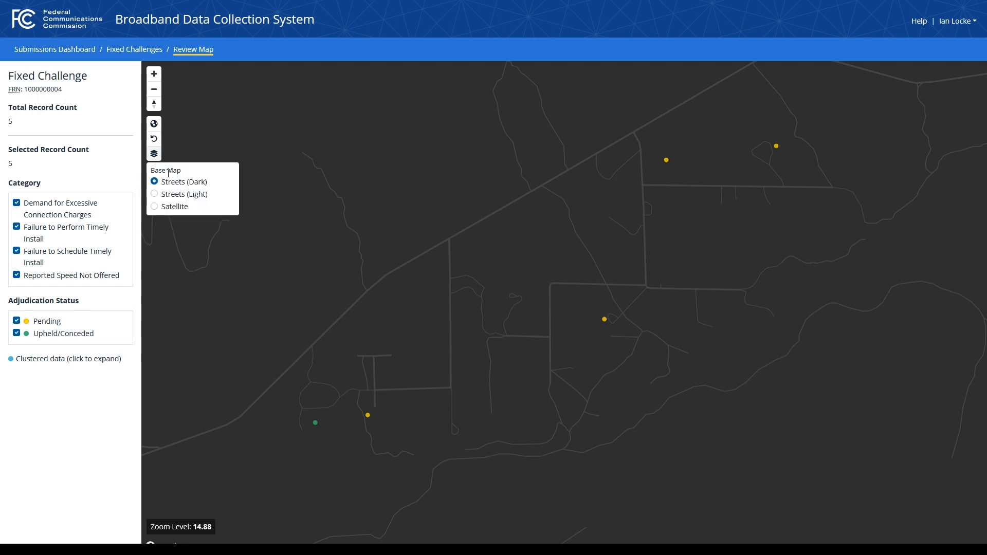
click(155, 195)
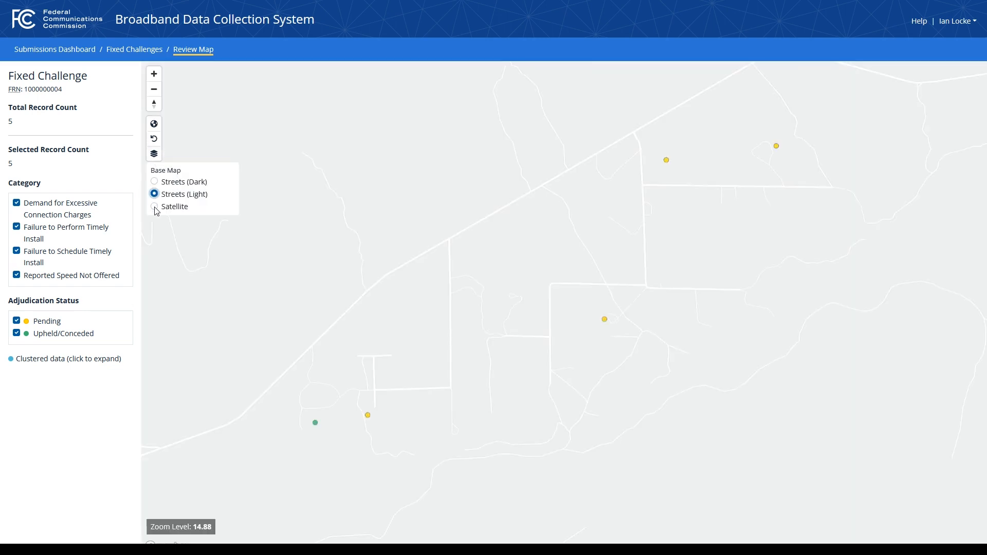
click(154, 207)
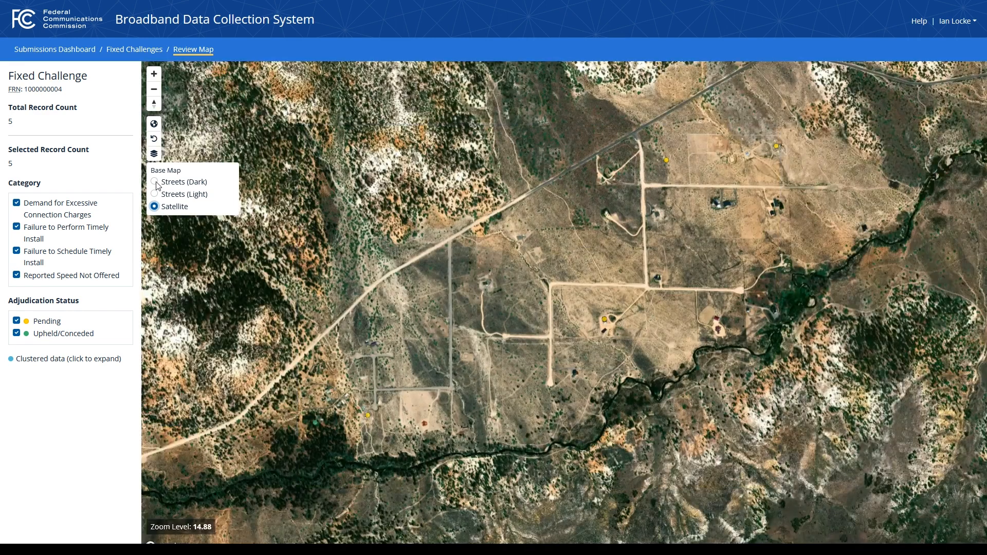
click(155, 182)
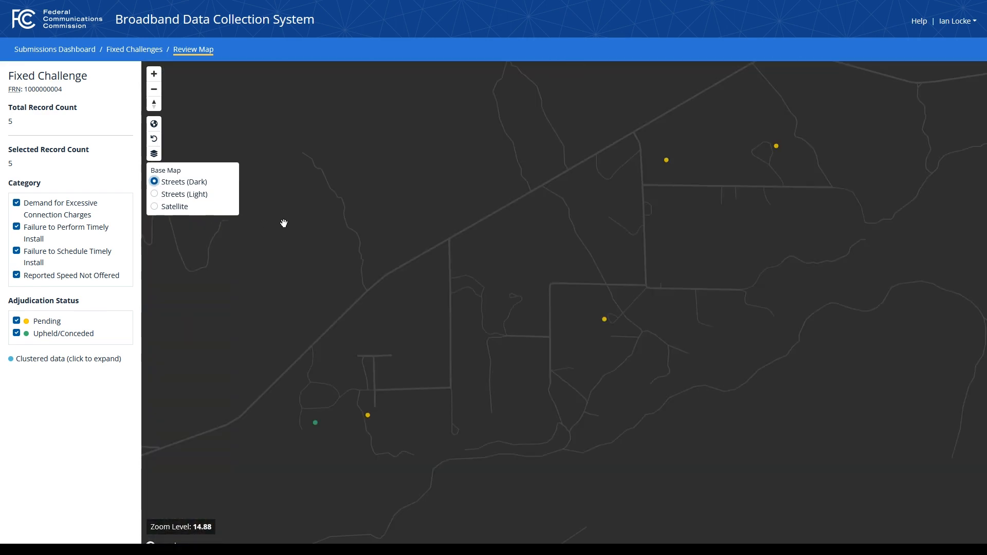
Step: Zoom out to the whole US, back to street level, then out to the US again
click(154, 125)
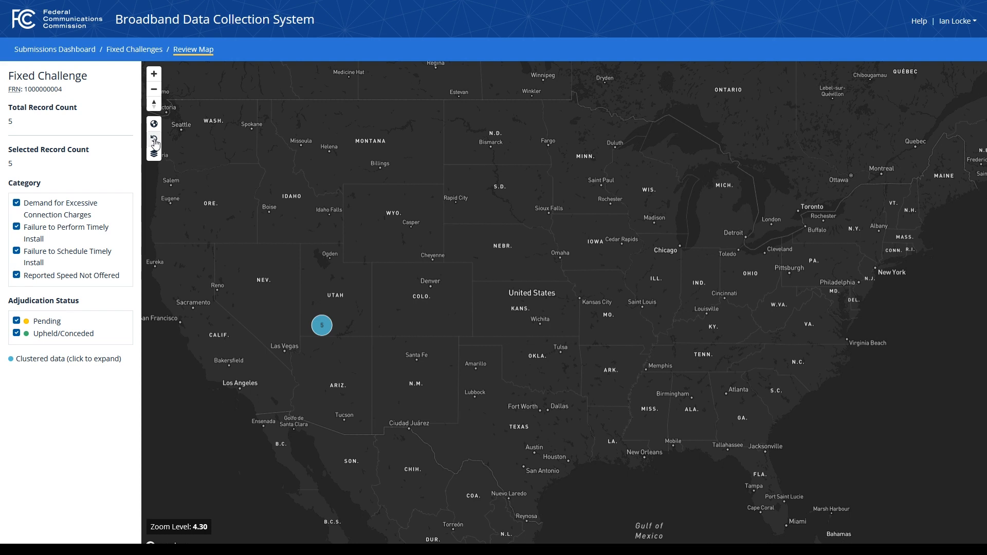
click(155, 142)
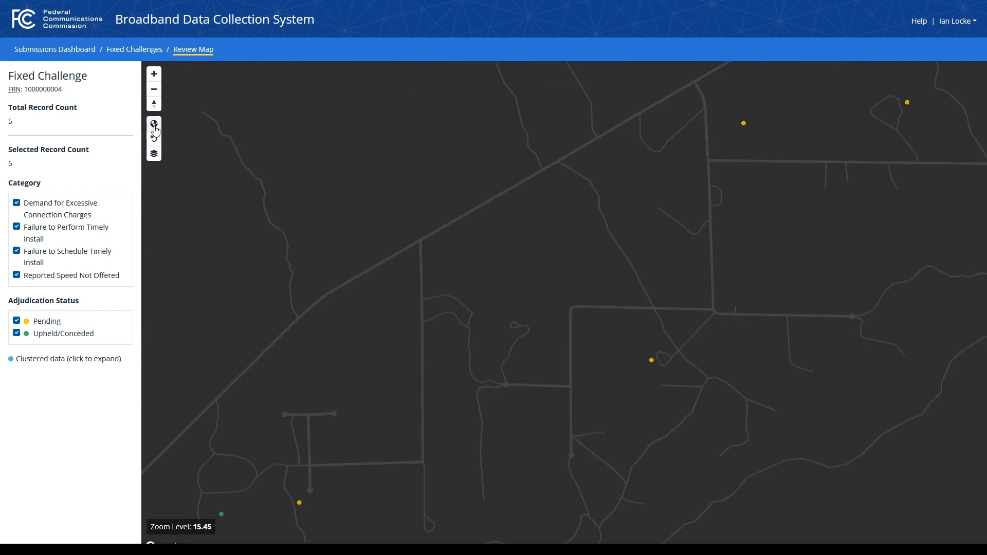
click(154, 126)
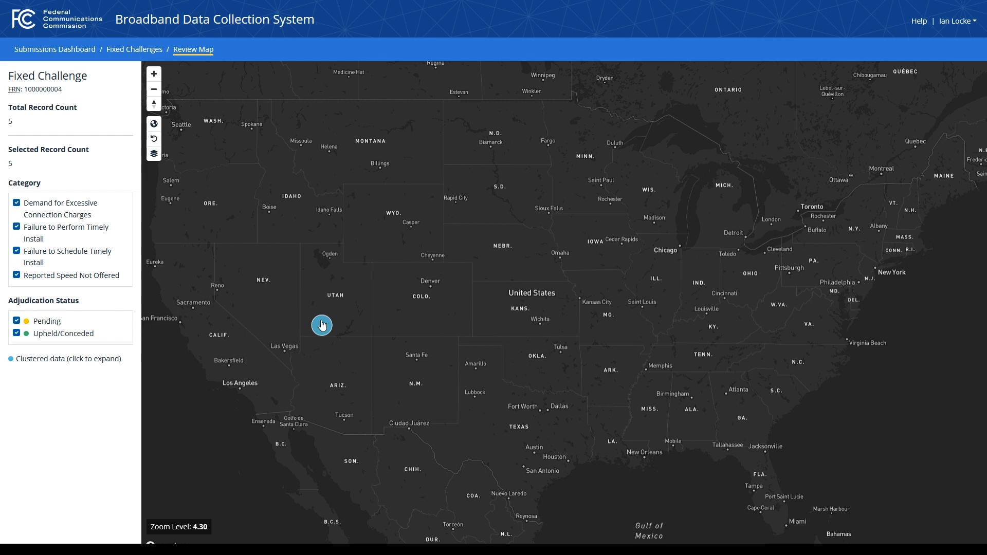
Step: Expand the cluster of 5 and zoom in until individual challenge points near Hatch, Utah appear
click(322, 325)
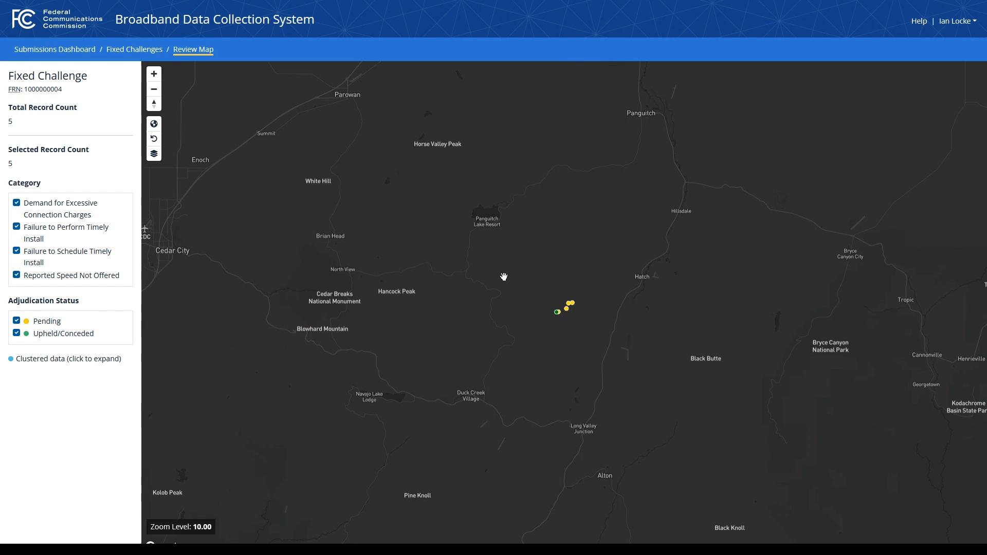
scroll(532, 329, up, 3)
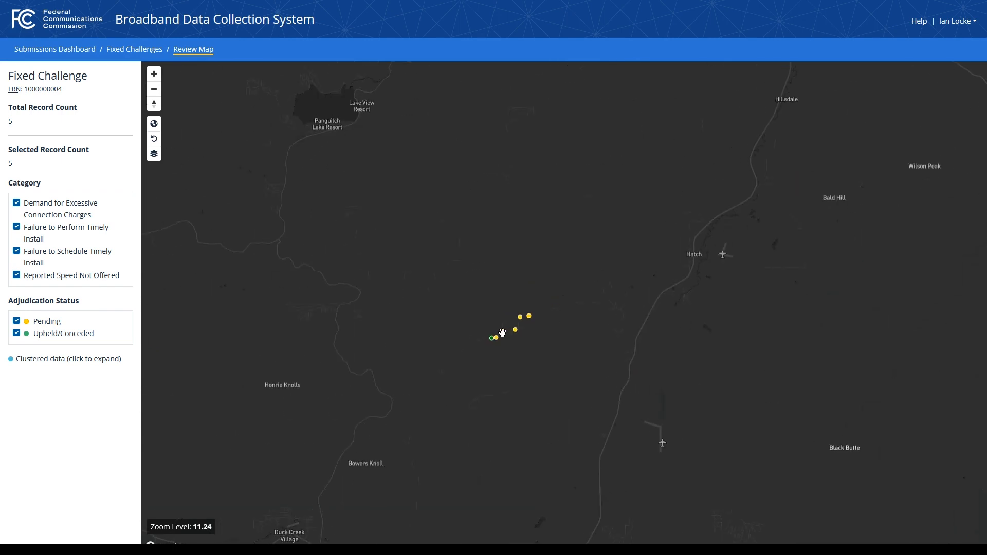
scroll(504, 307, up, 3)
scroll(508, 336, up, 3)
drag(485, 303, 480, 293)
scroll(482, 296, up, 1)
scroll(482, 298, up, 1)
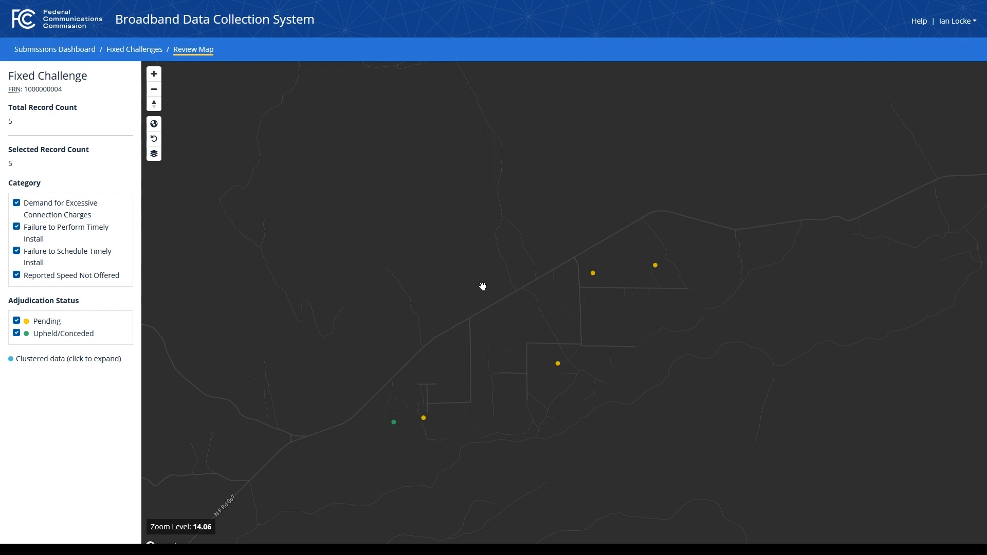
Step: Inspect the green Upheld challenge's Challenge Information on the map, then go back to Fixed Challenges
click(394, 423)
click(136, 48)
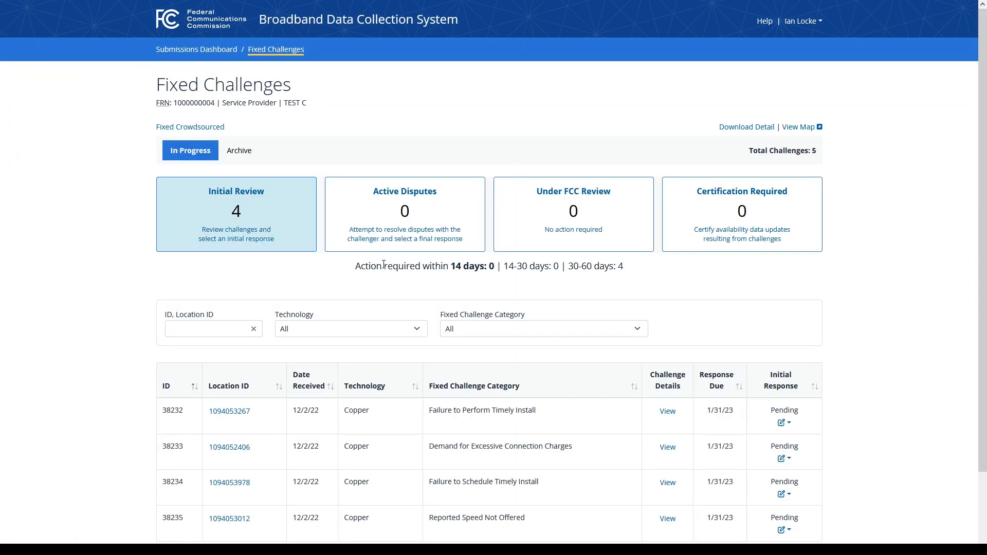
Step: Open Fixed Crowdsourced, view record 7859's details, and check the Technology and Category filter options
click(206, 128)
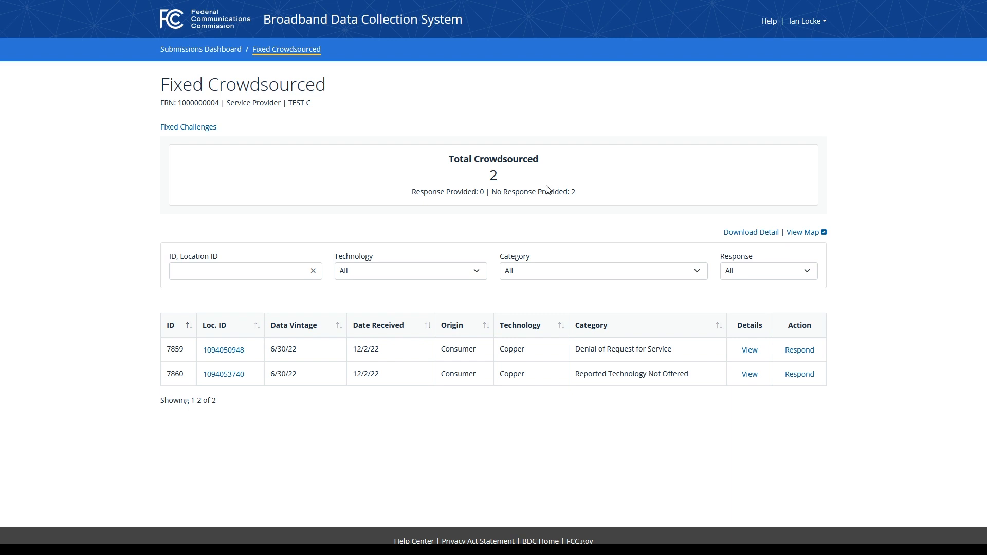
click(754, 350)
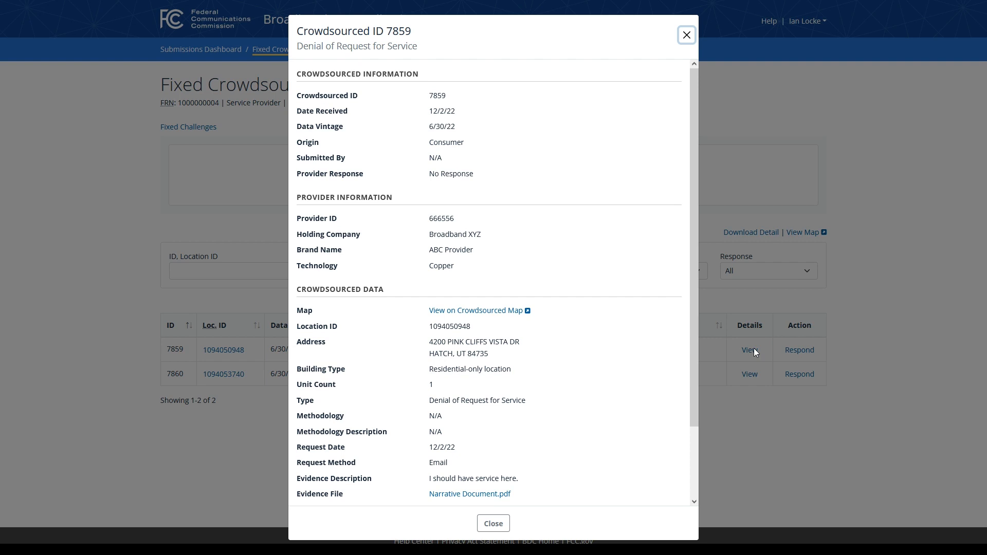
click(686, 35)
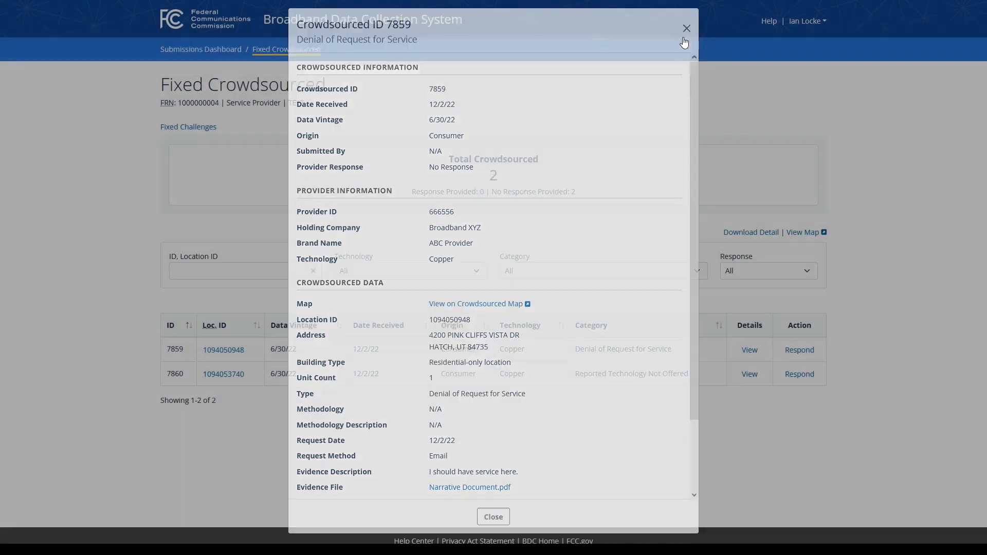
click(426, 278)
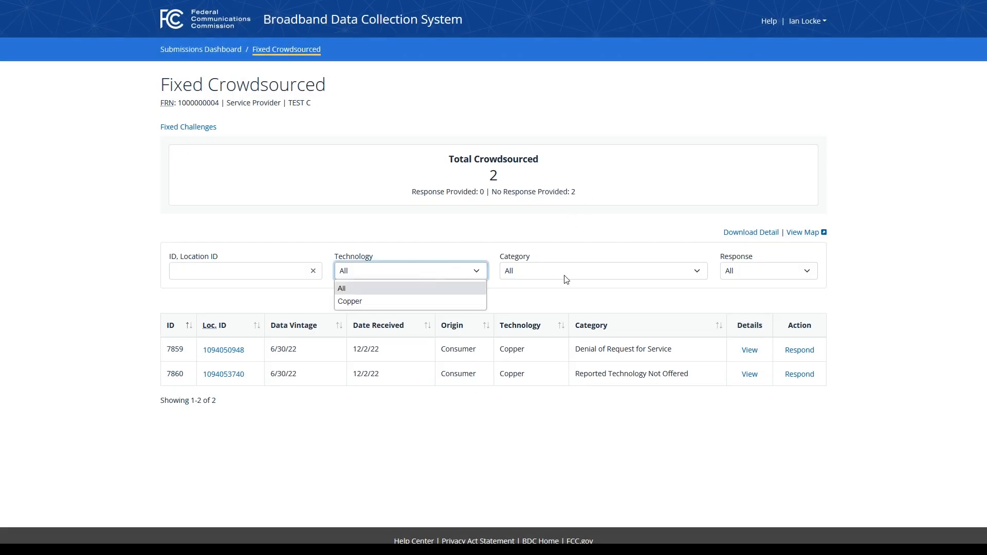
click(566, 279)
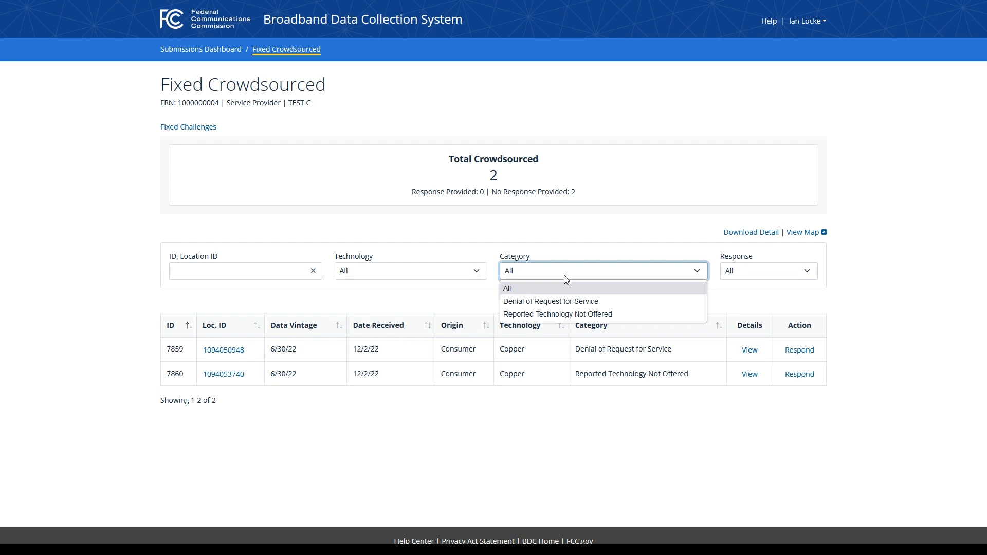
click(566, 279)
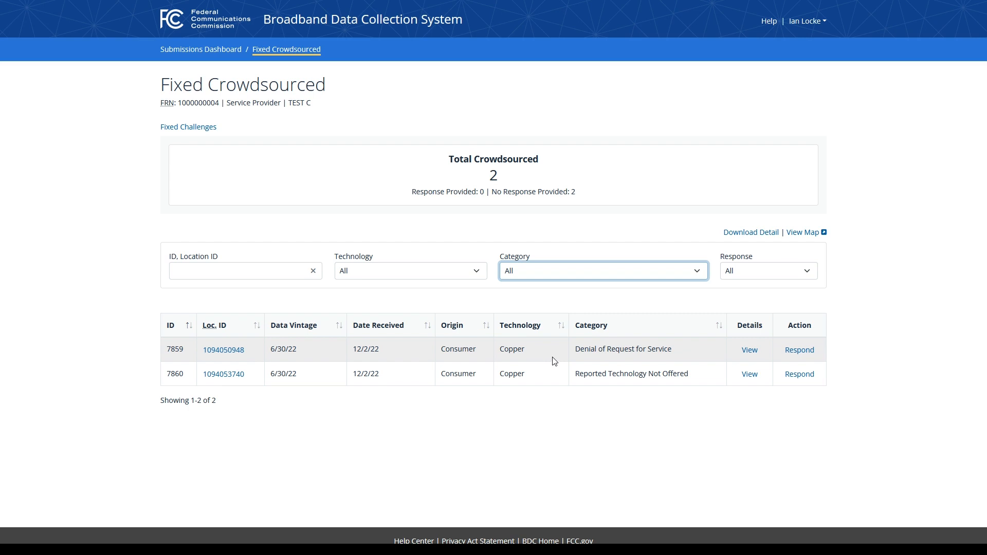
Step: Save the comment 'This is my response.' as record 7859's response and confirm it via Edit Response
click(798, 353)
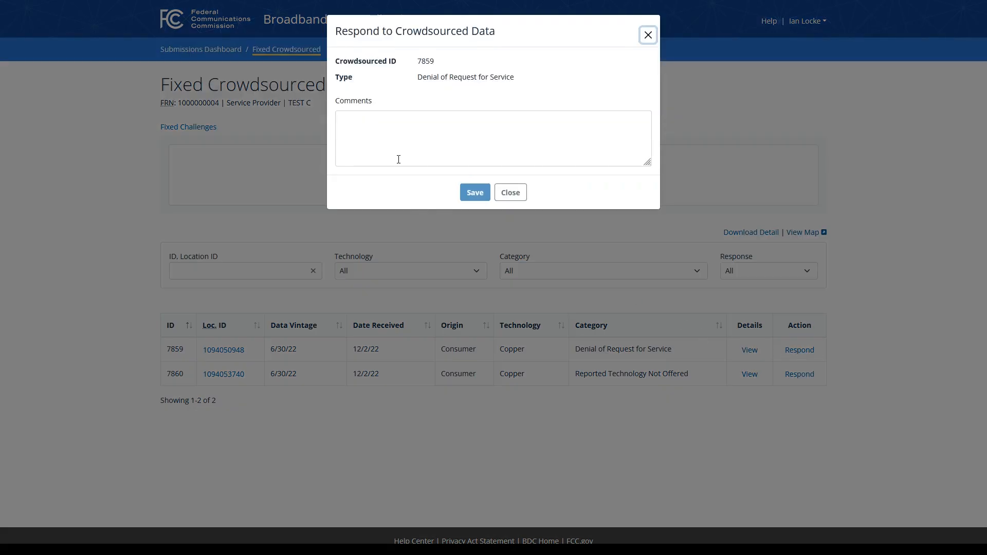
click(400, 123)
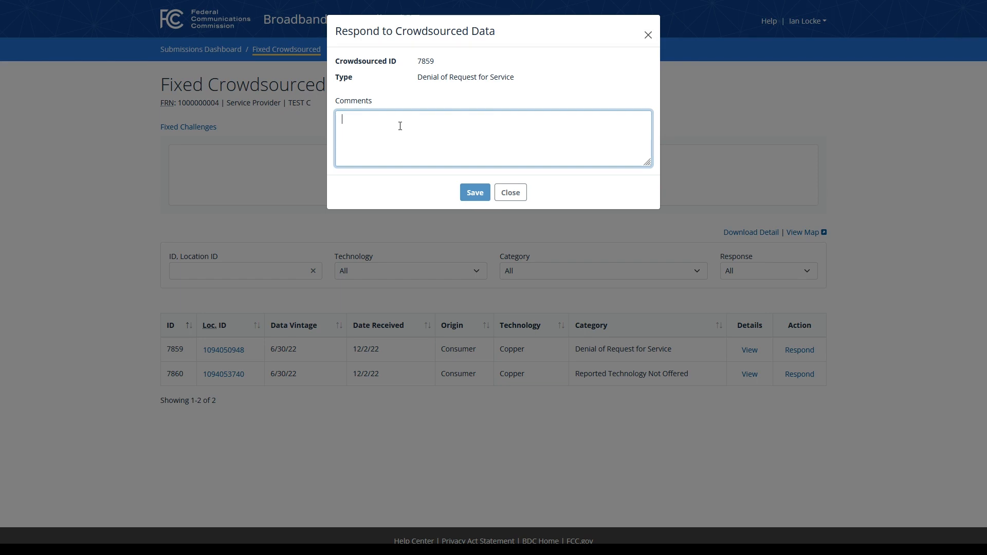
text(This is my resp)
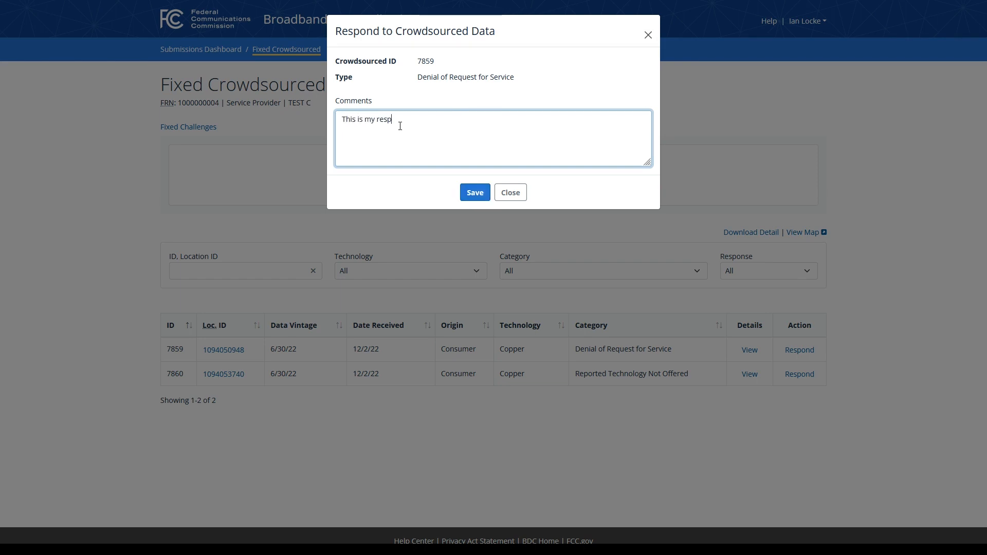
text(onse.)
click(475, 194)
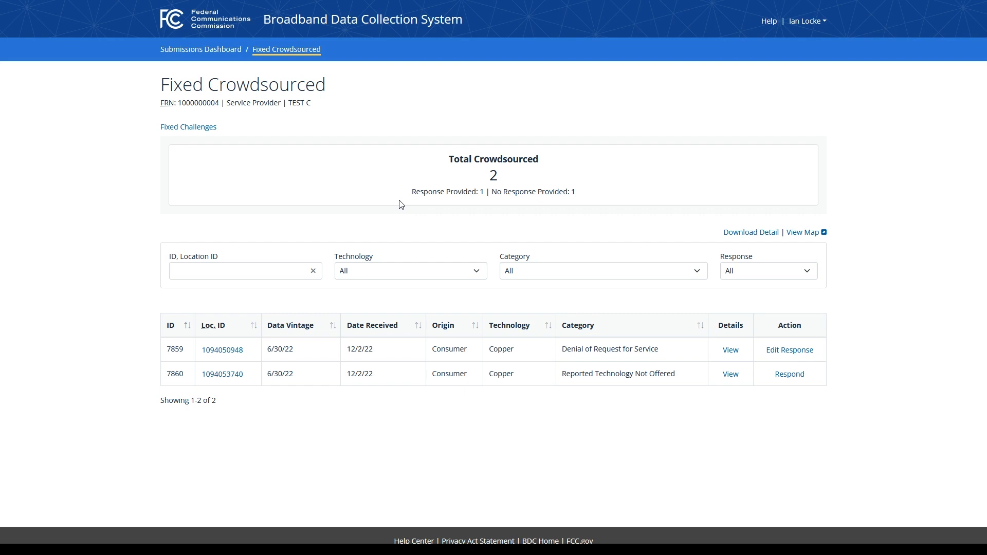
click(787, 352)
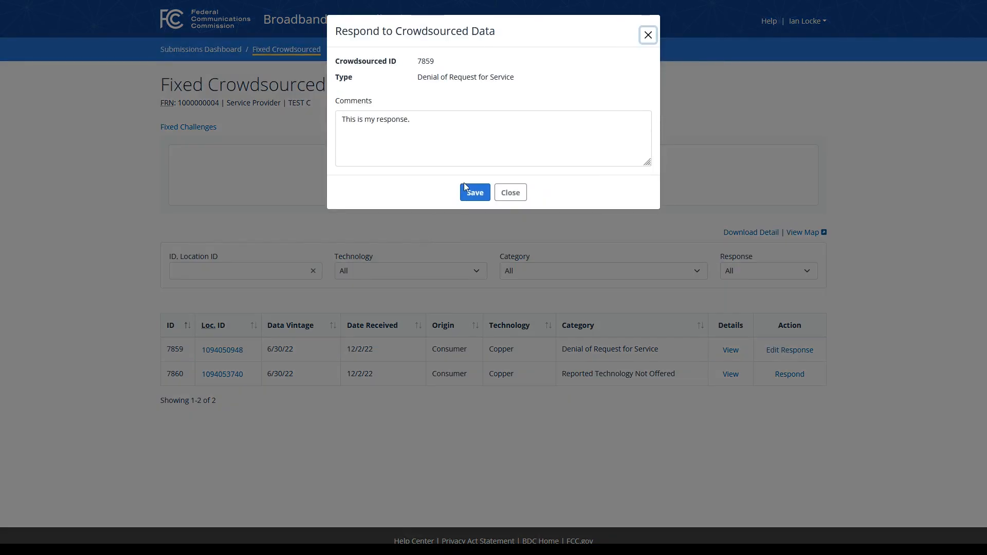
click(522, 194)
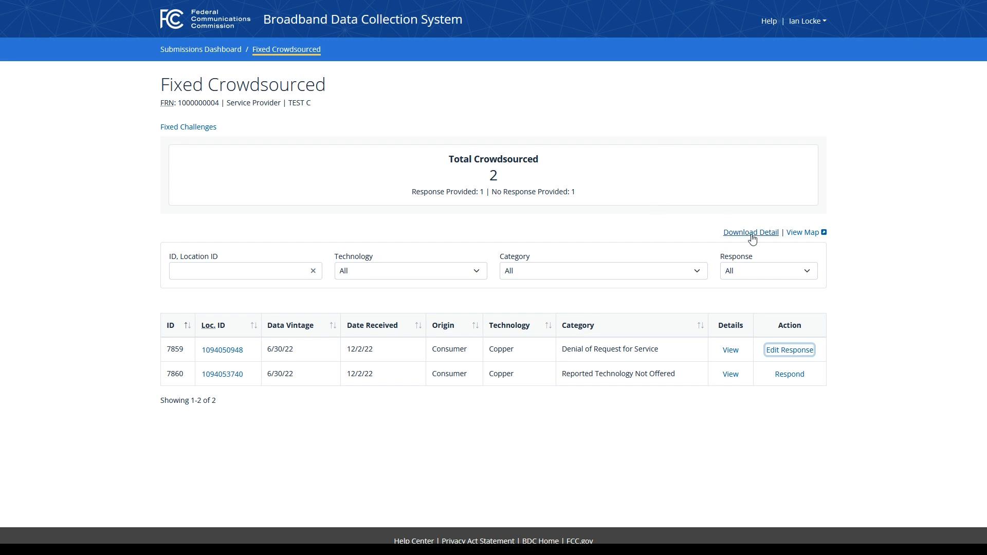
Step: Show the crowdsourced map, inspect responded record 7859's green marker, then open the BDC Help Center
click(797, 234)
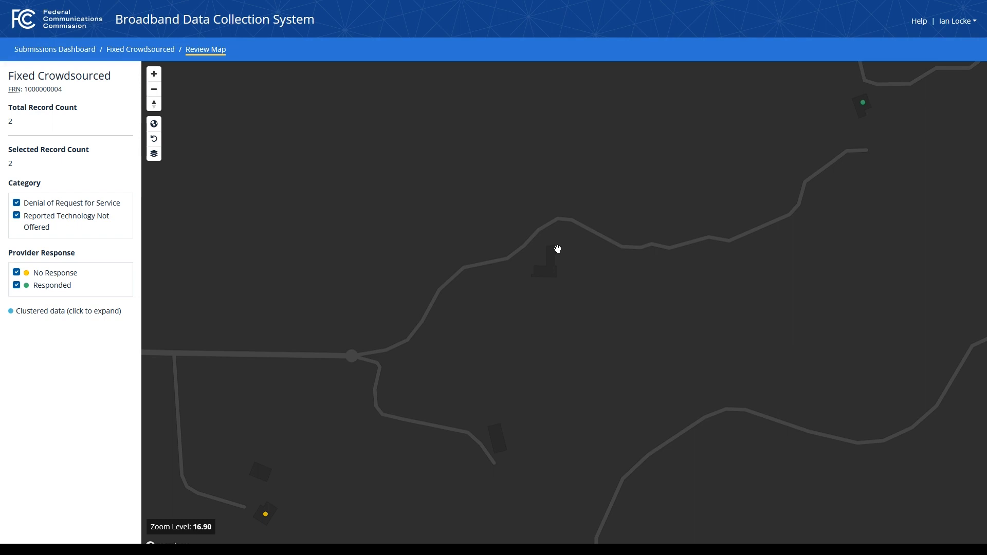
click(863, 106)
click(918, 22)
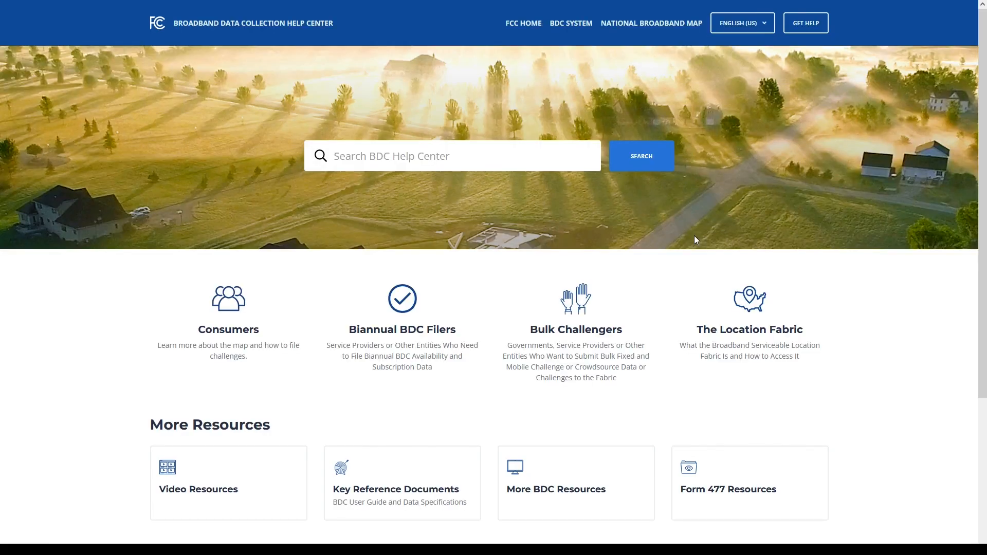